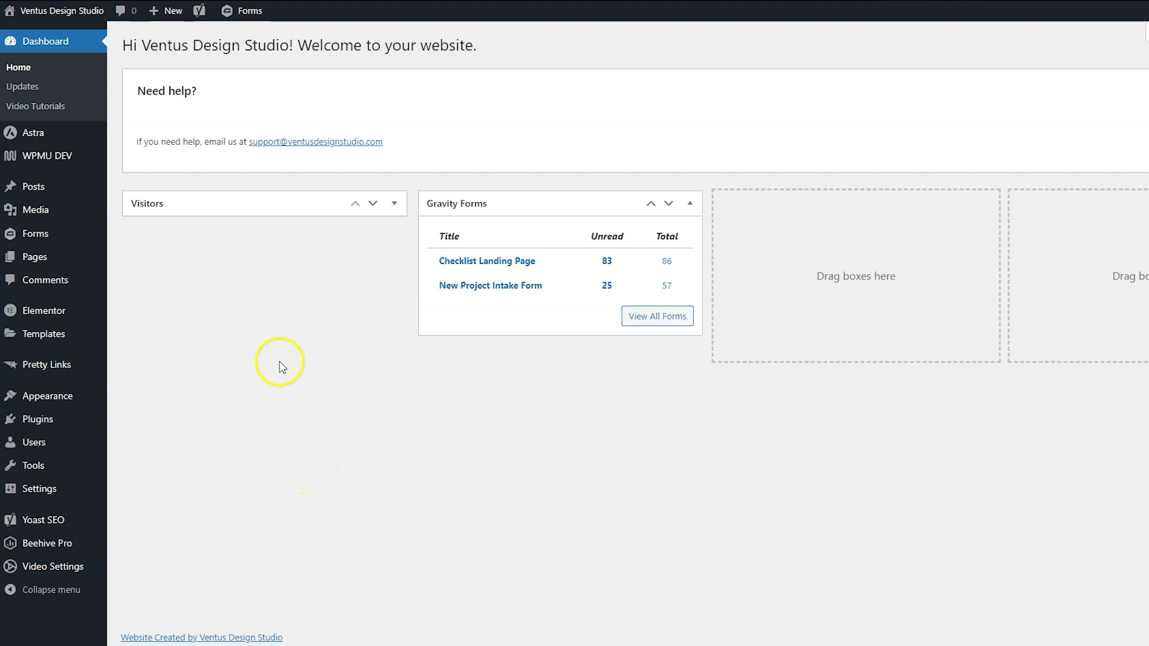
Open the Theme Builder listing Subpage Header, CTA Footer and Our Work site parts
mouse_move(103, 339)
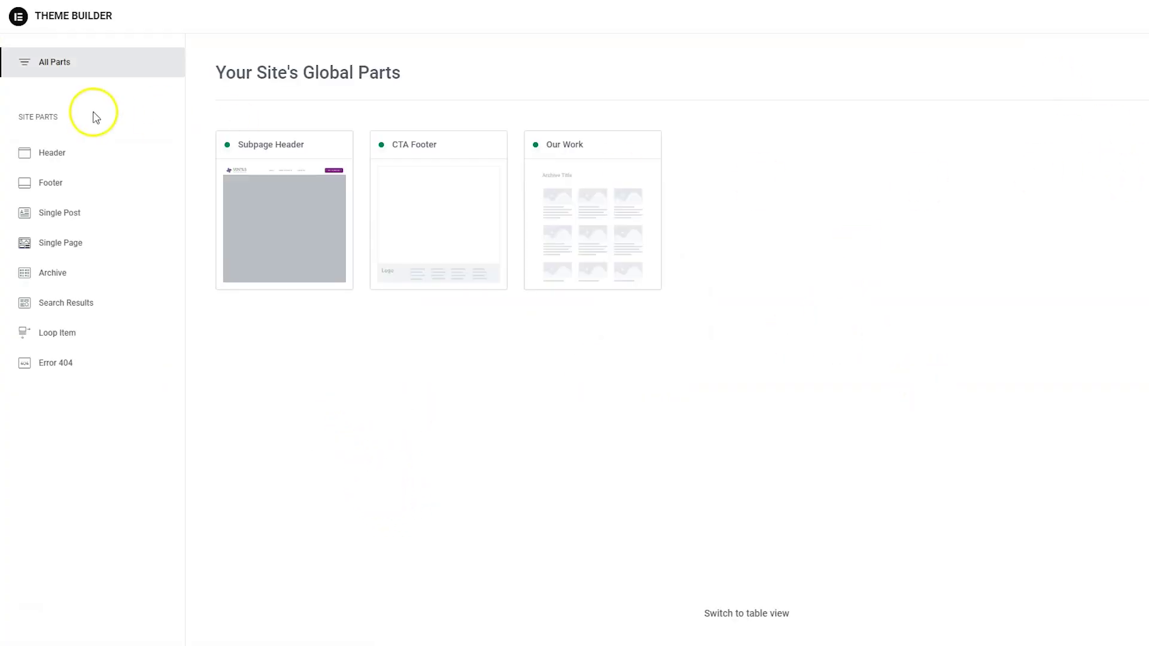
mouse_move(41, 154)
click(162, 156)
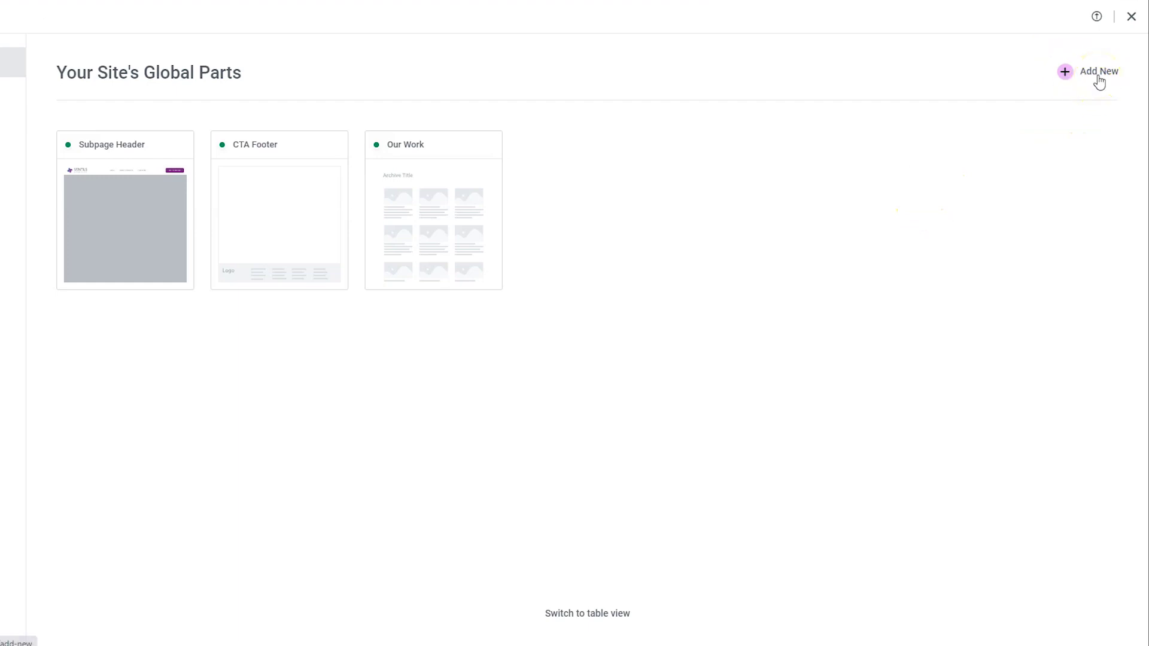
Create a new header template and insert the Madrin library header with teal contact bar, logo and menu
mouse_move(98, 160)
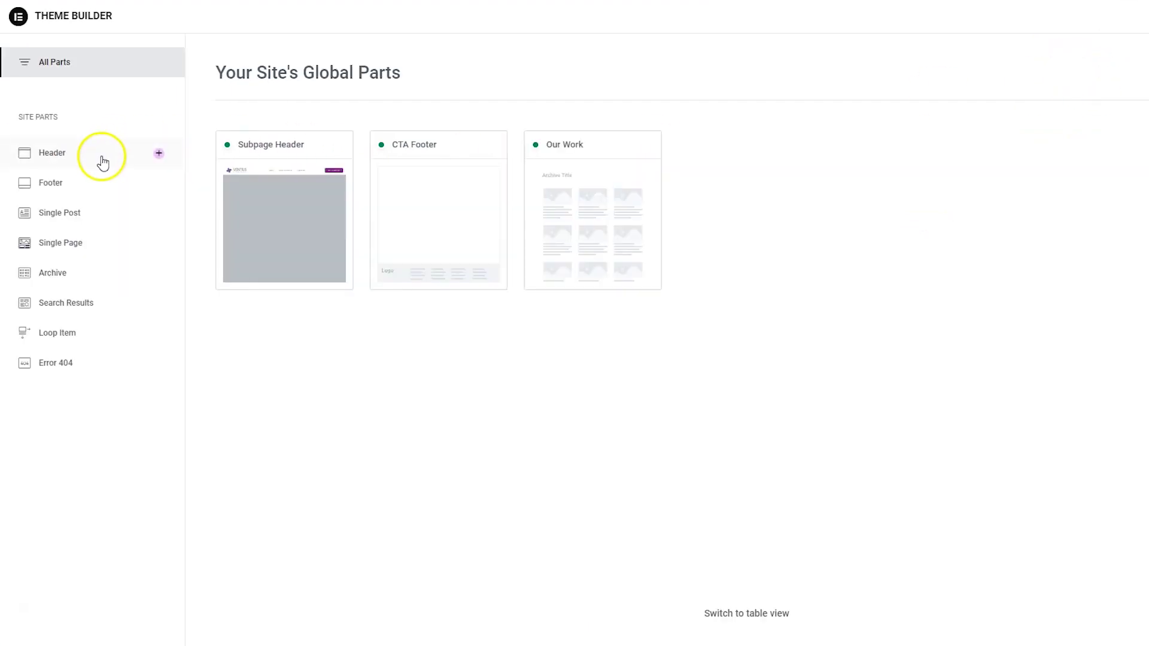
click(159, 154)
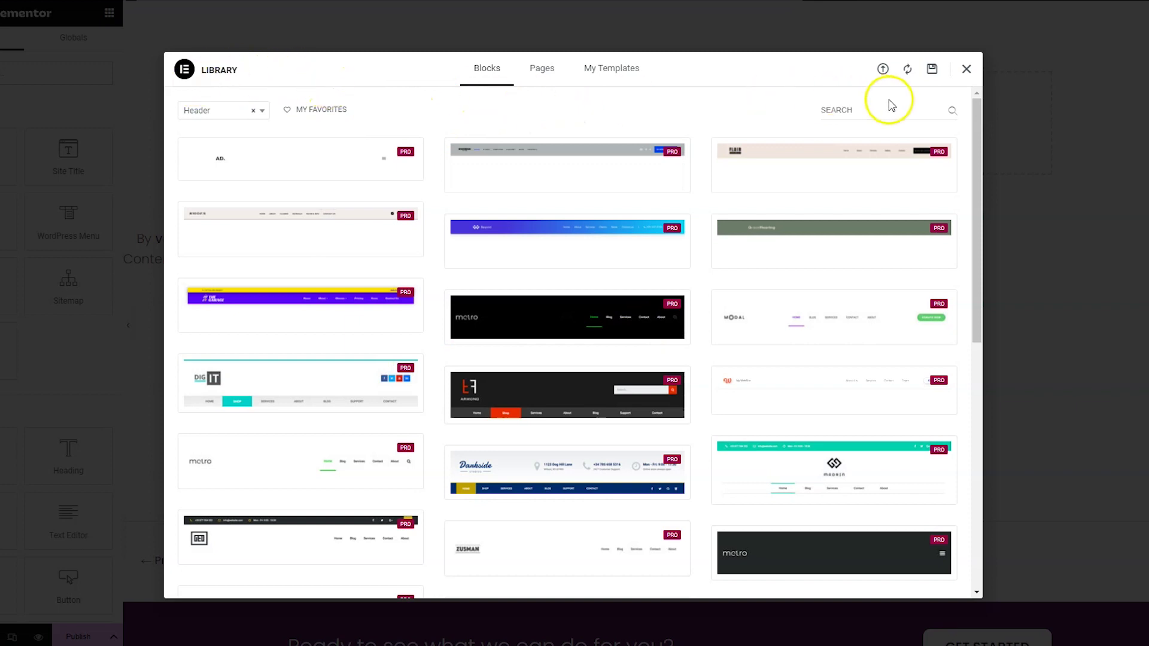
click(966, 69)
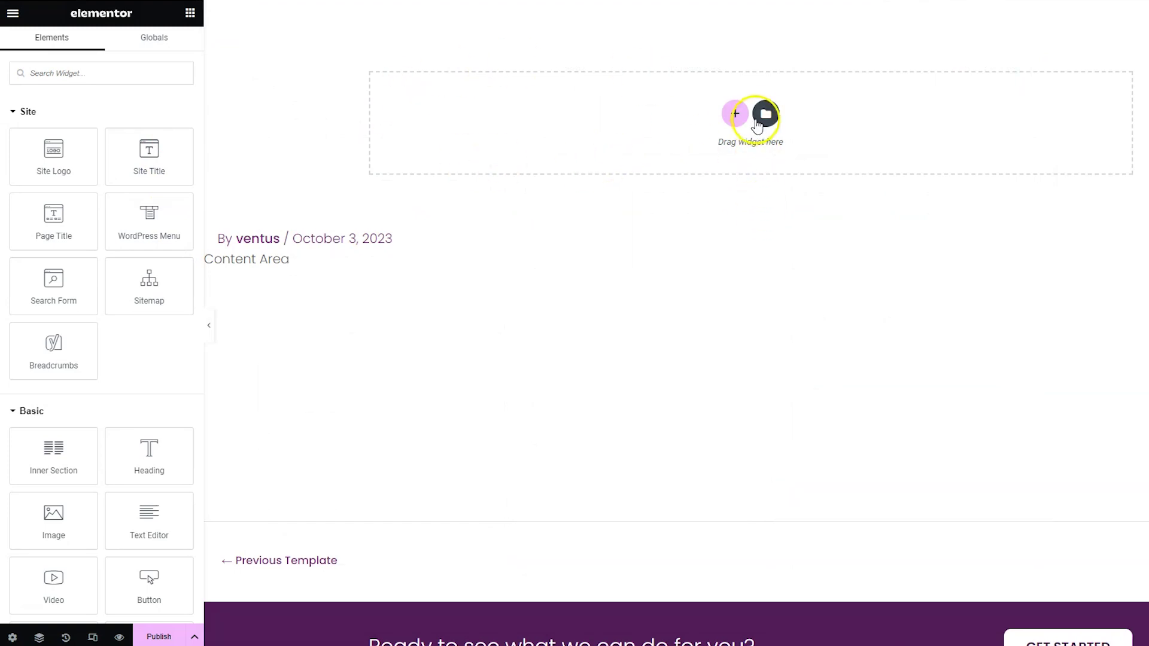
click(766, 113)
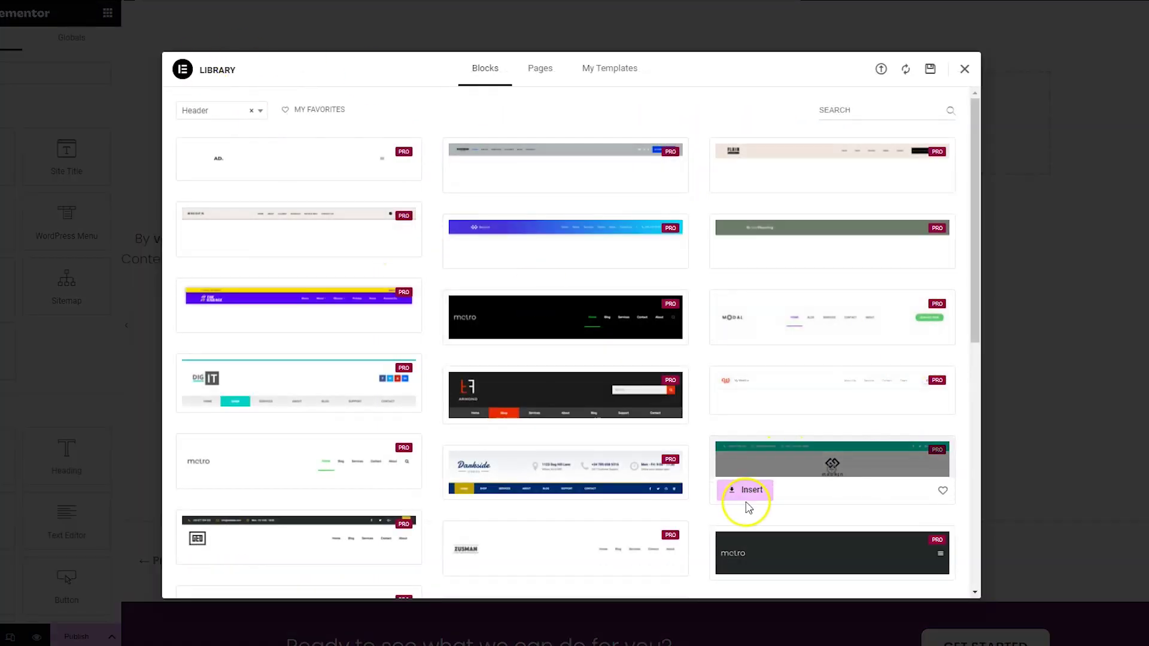
click(745, 497)
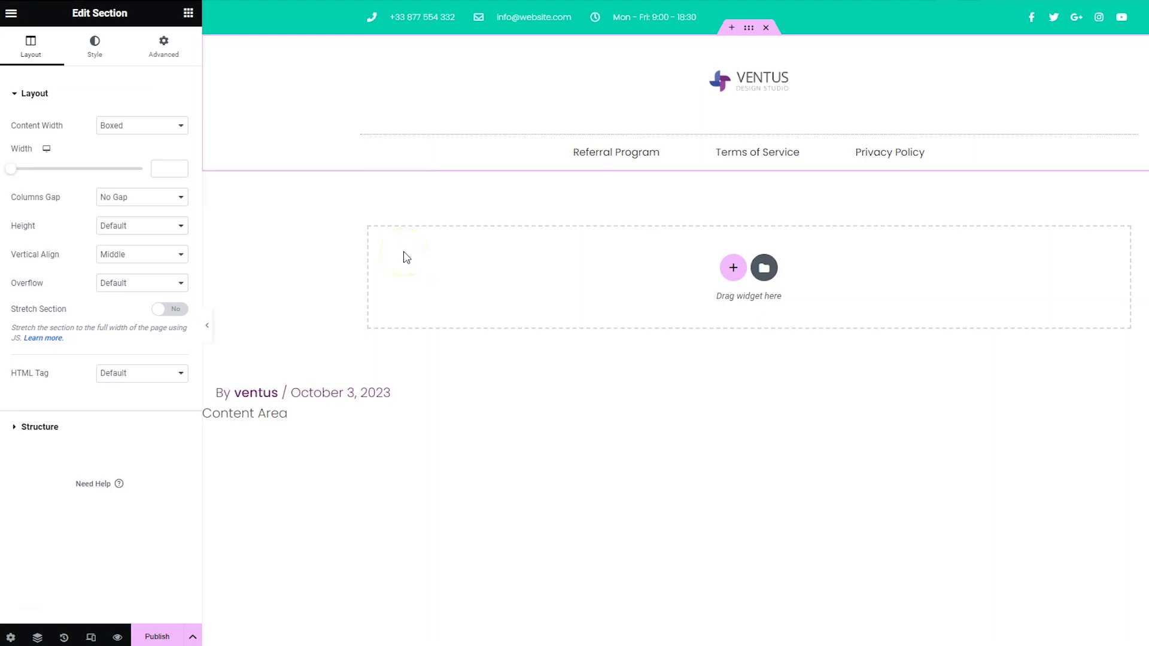
click(90, 638)
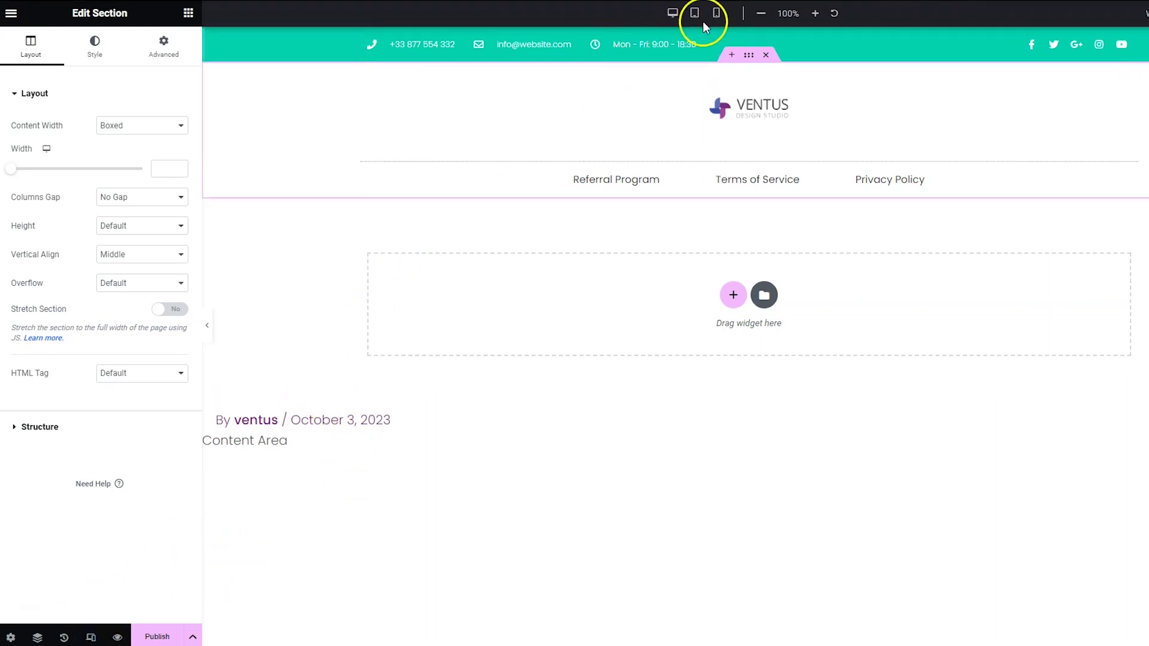
click(698, 18)
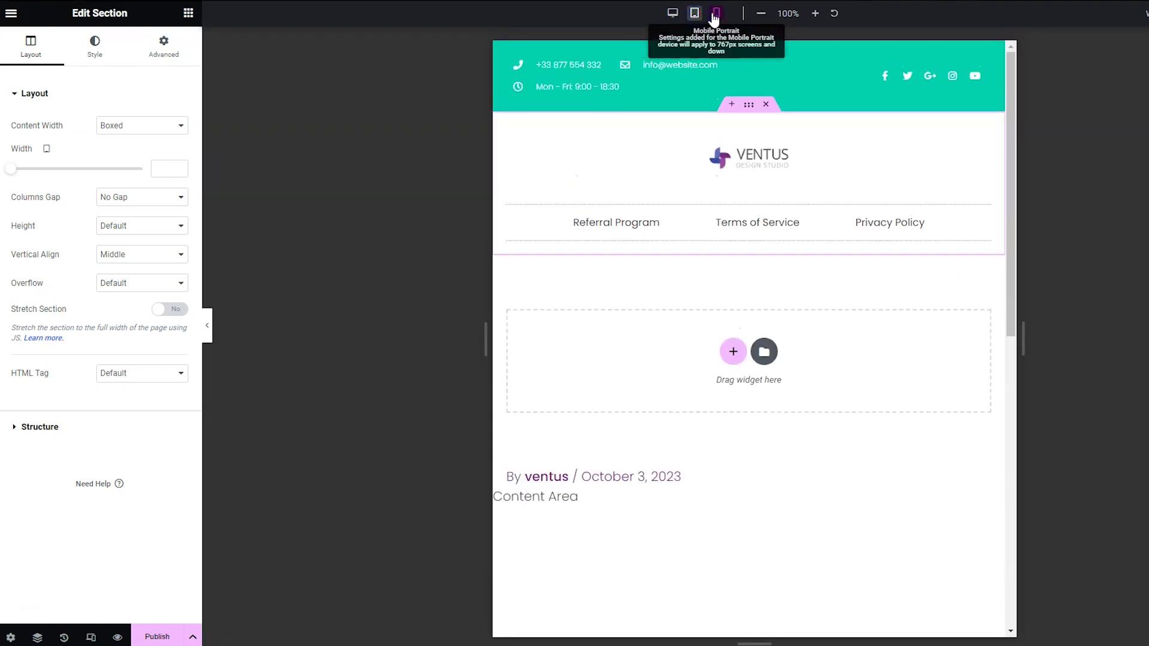
click(713, 18)
click(693, 16)
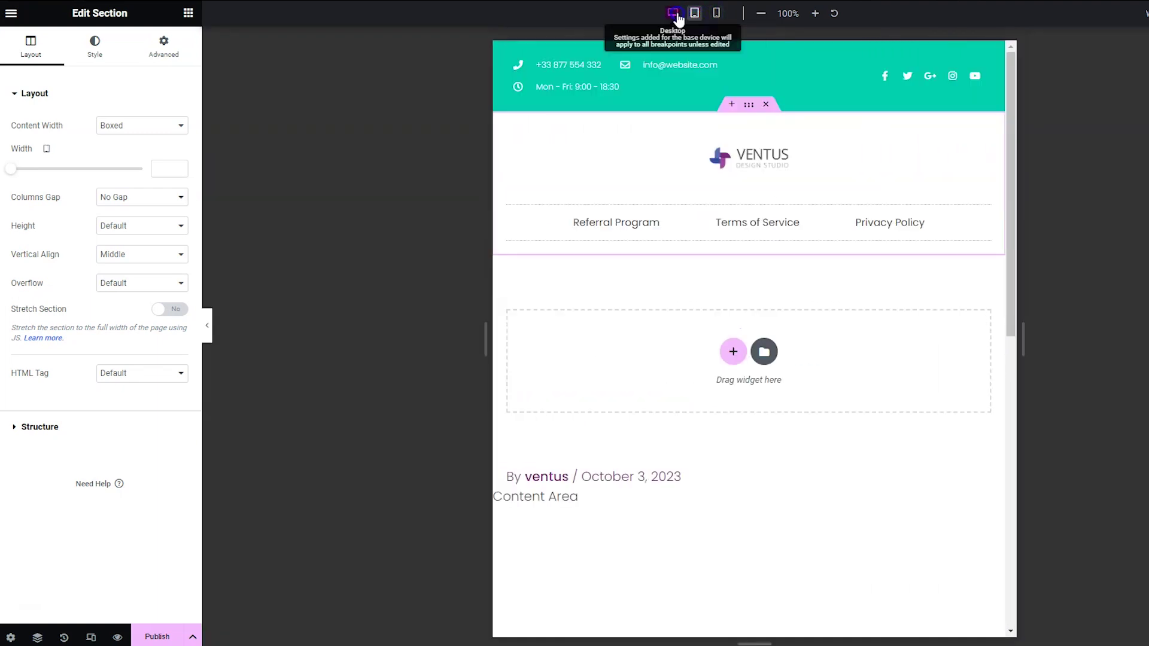
click(674, 15)
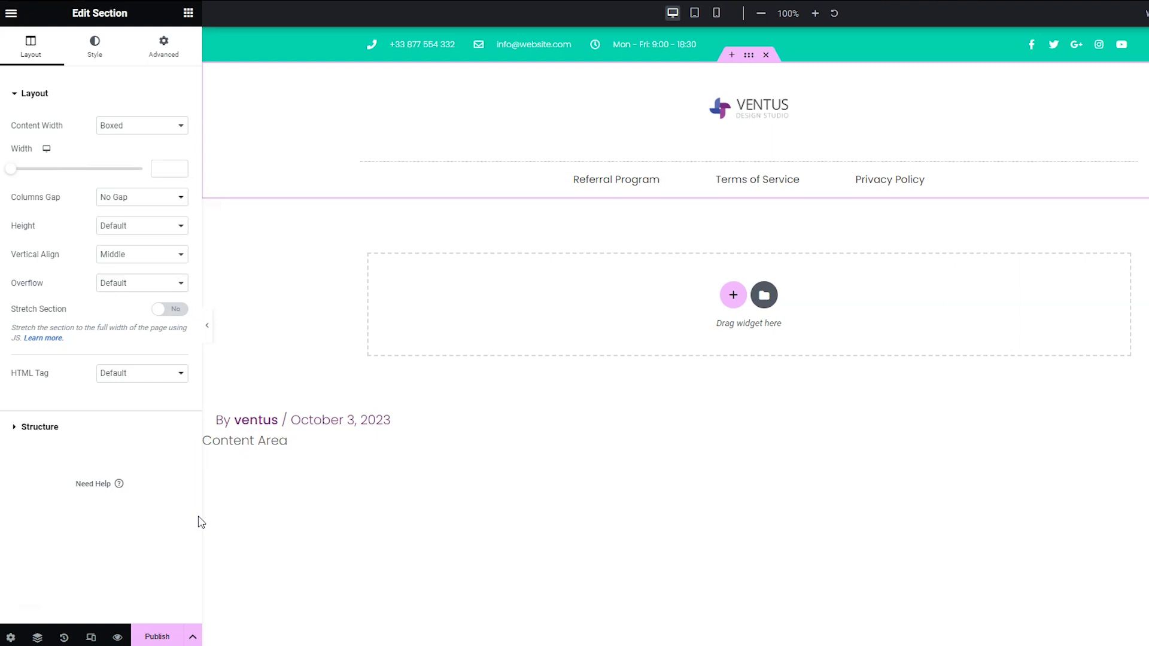
click(531, 264)
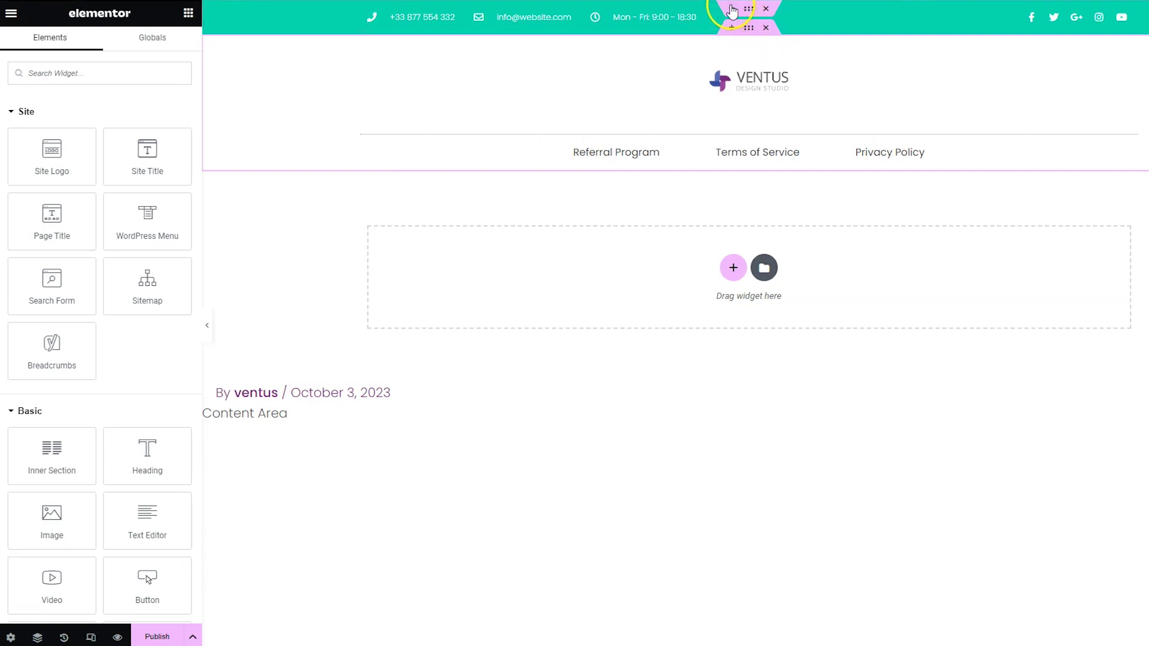
Make the teal top bar's background slightly transparent, giving colour #02D1AEF2
click(748, 9)
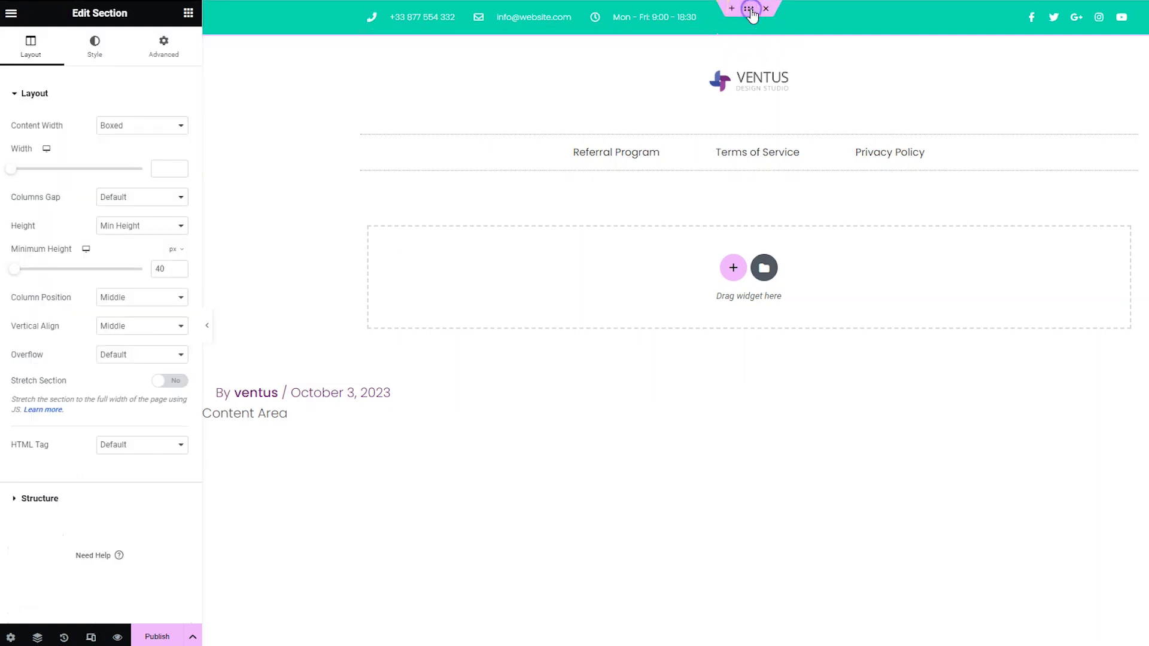
click(84, 43)
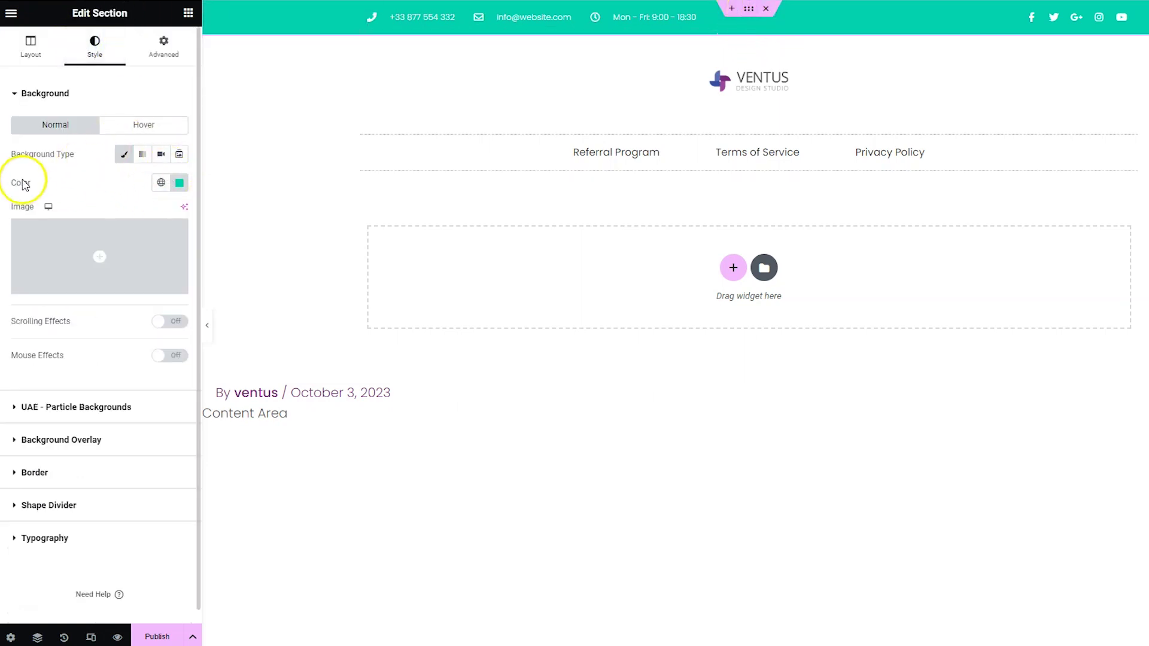
click(179, 183)
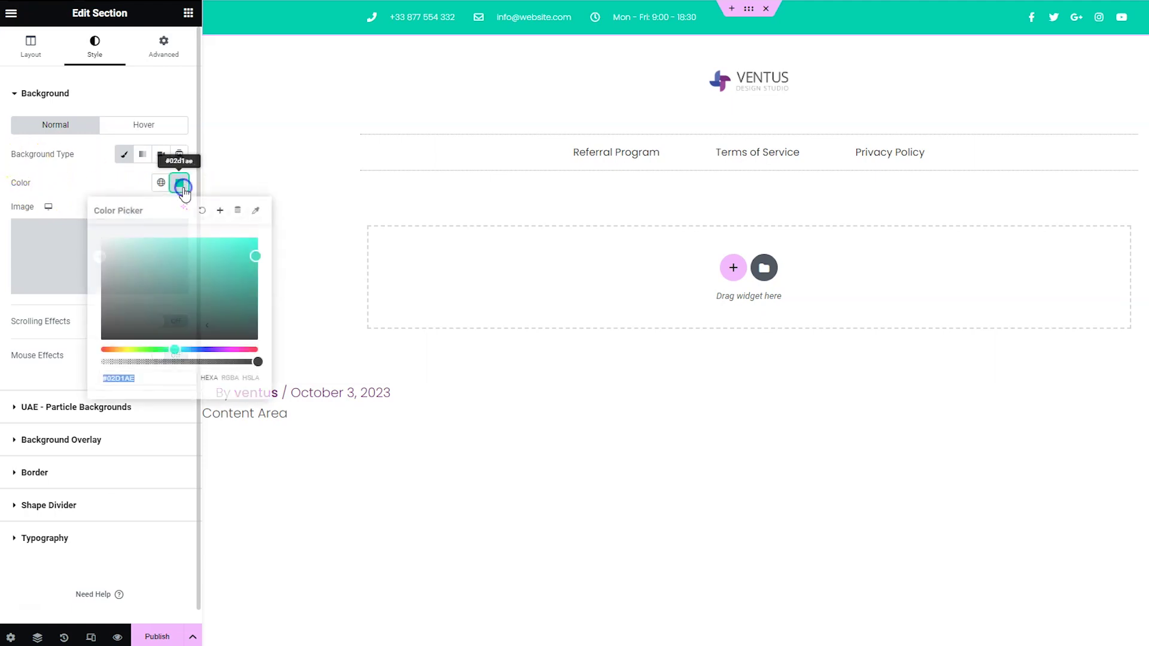
click(122, 189)
click(124, 161)
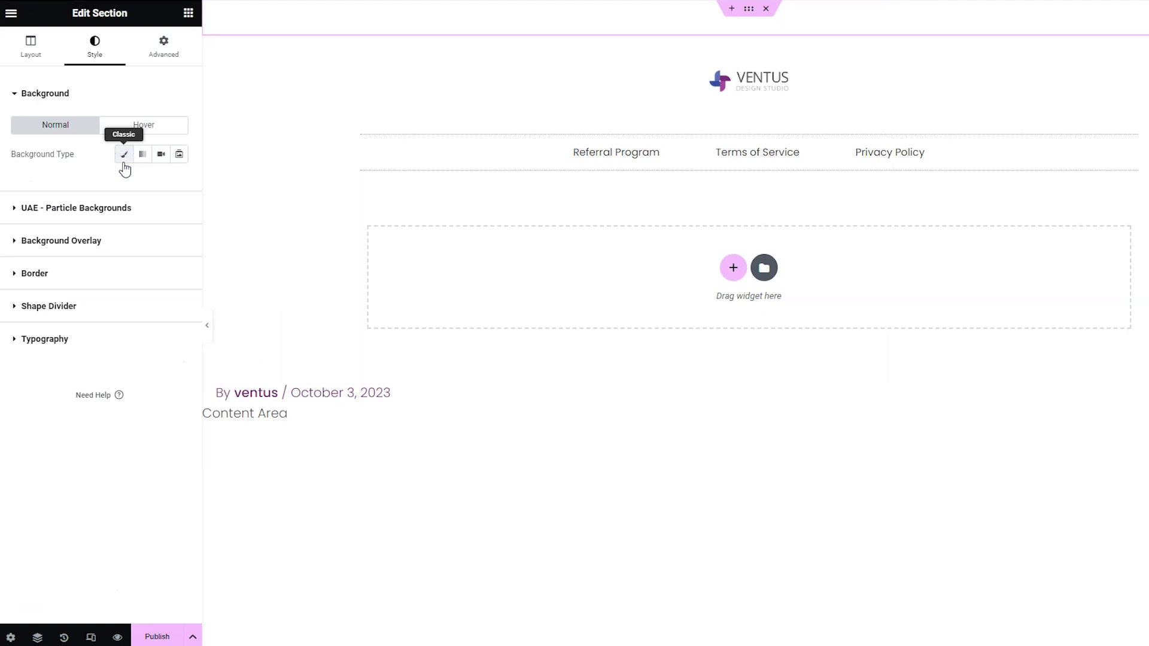
click(124, 161)
click(180, 184)
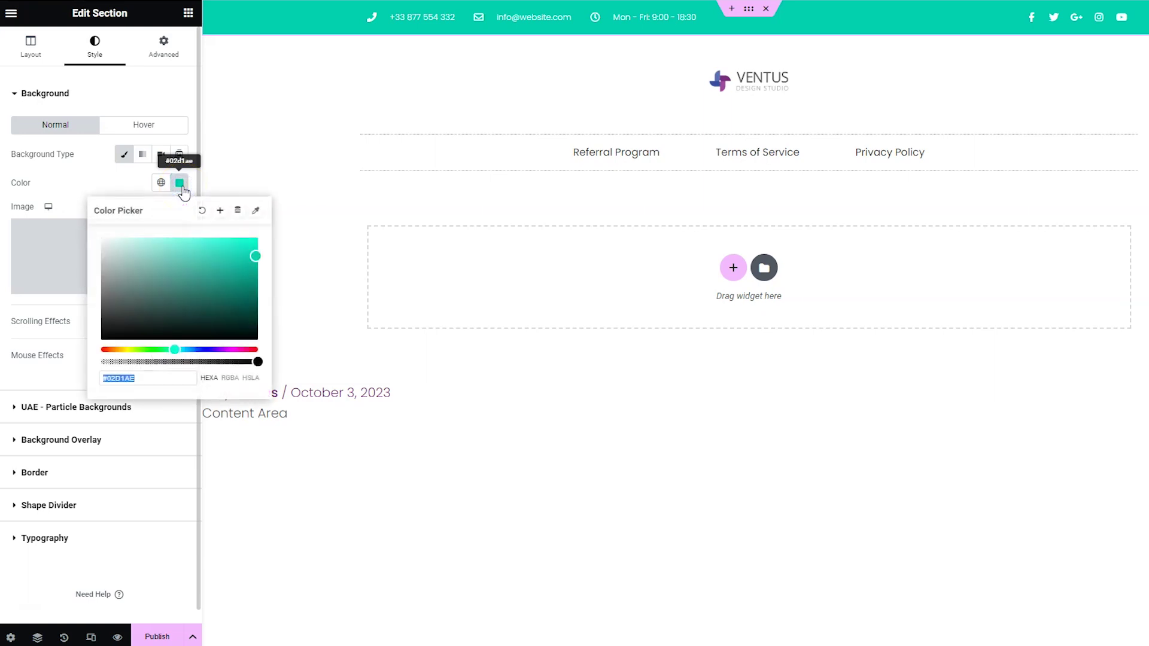
mouse_move(257, 362)
mouse_down()
mouse_move(135, 362)
mouse_move(295, 374)
mouse_move(192, 361)
mouse_move(251, 363)
mouse_up()
Set the header section to stick to the Top on desktop, tablet and mobile, then publish
click(169, 57)
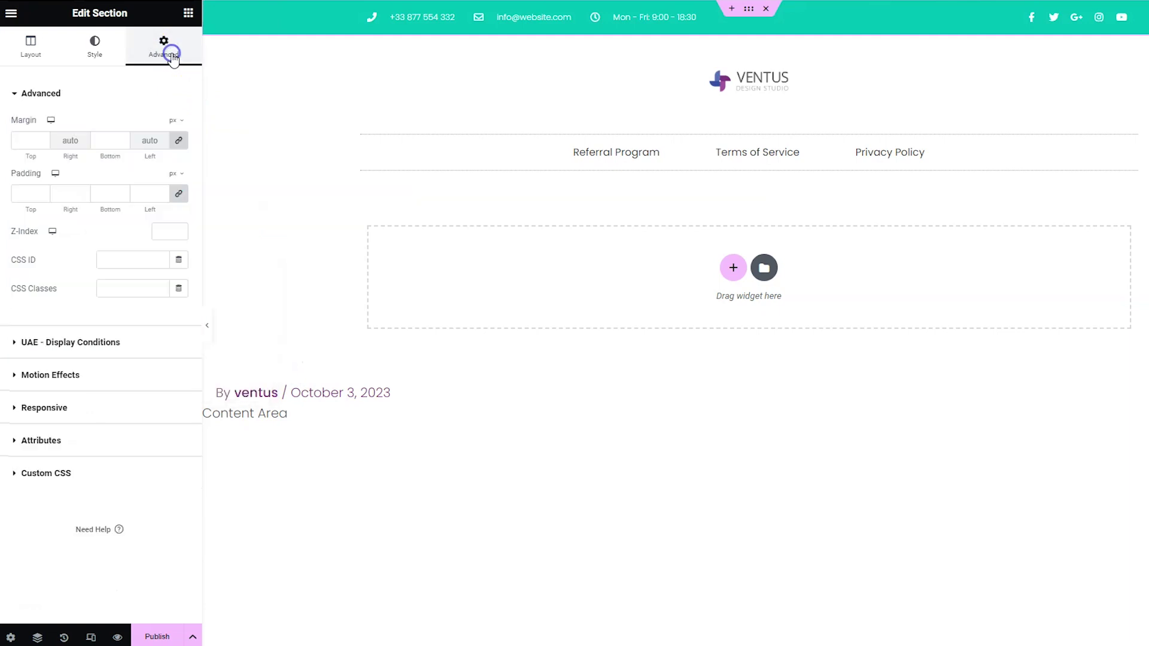
click(67, 376)
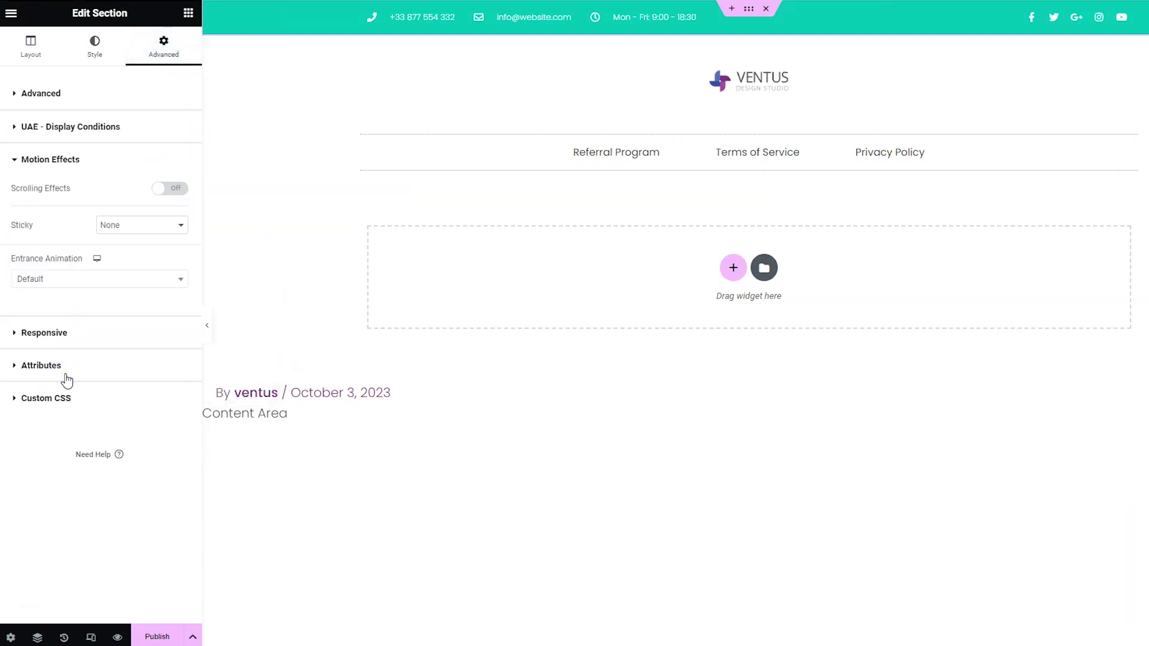
click(125, 226)
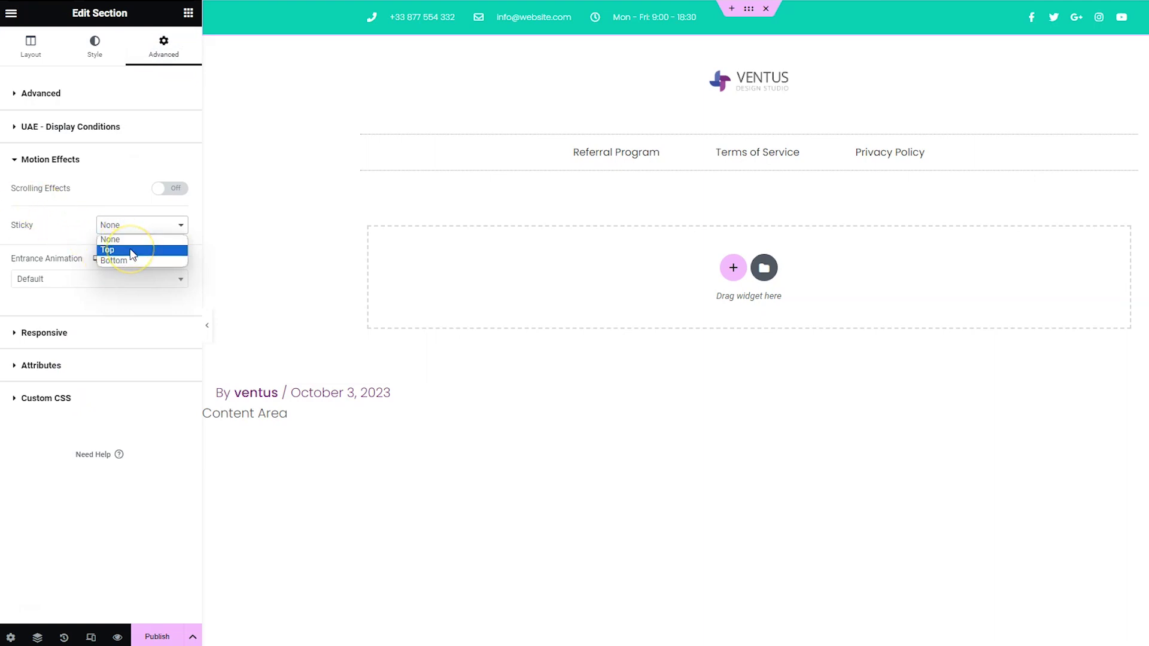
click(132, 250)
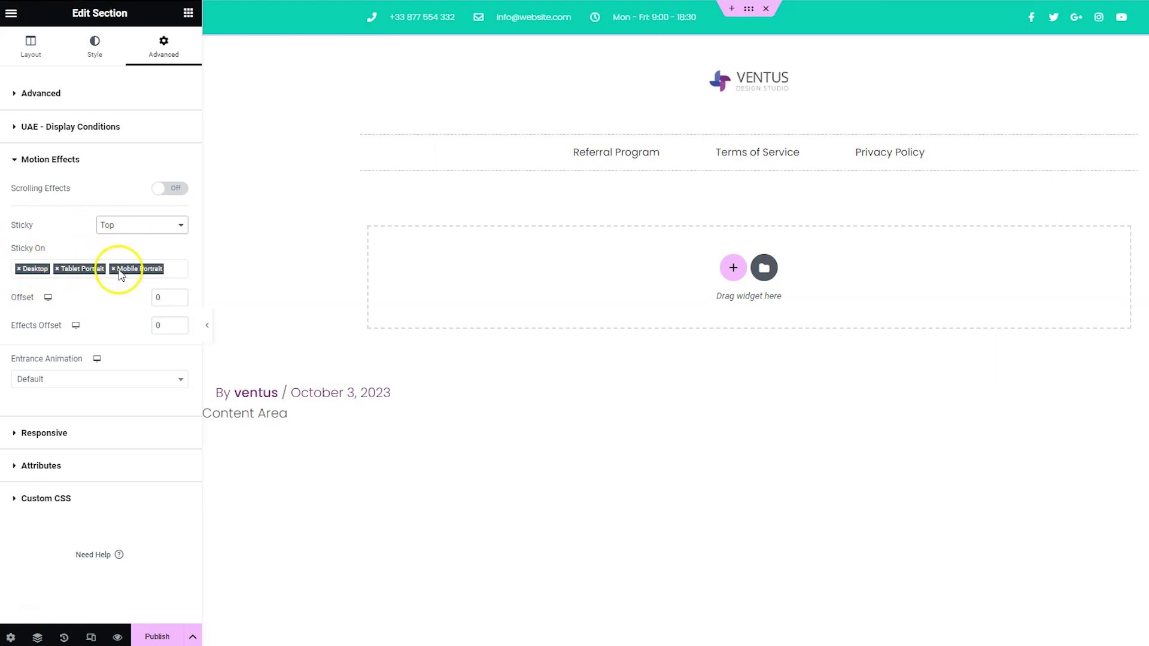
click(176, 636)
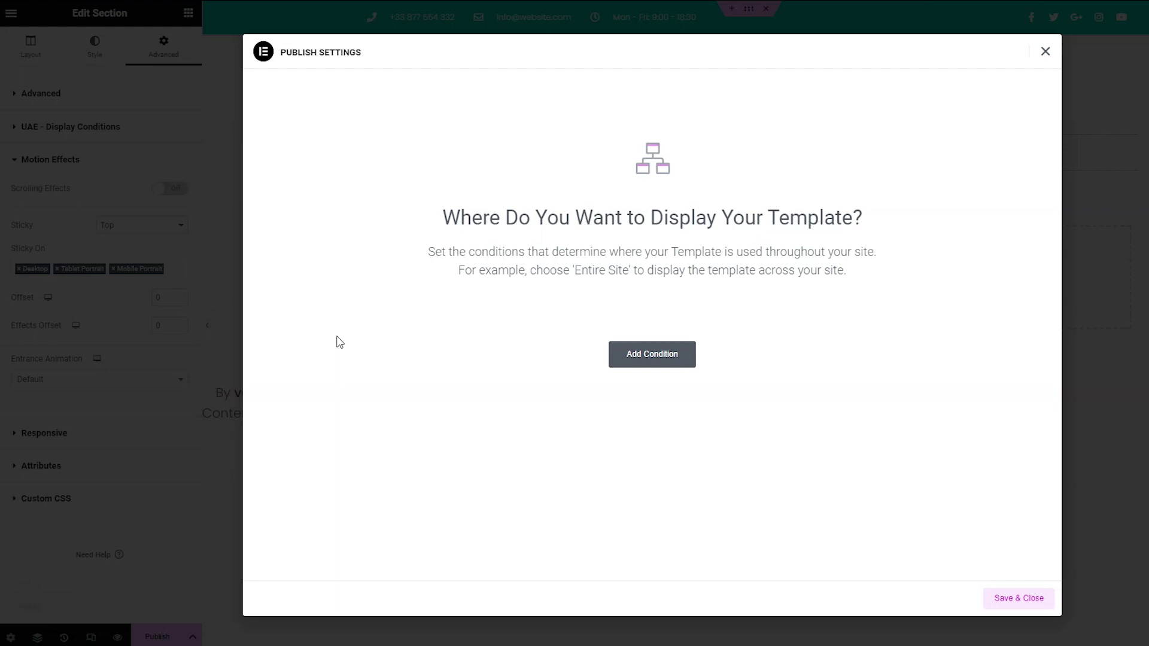
Add an Include > Singular > Pages > 'test' display condition and publish the header
click(634, 360)
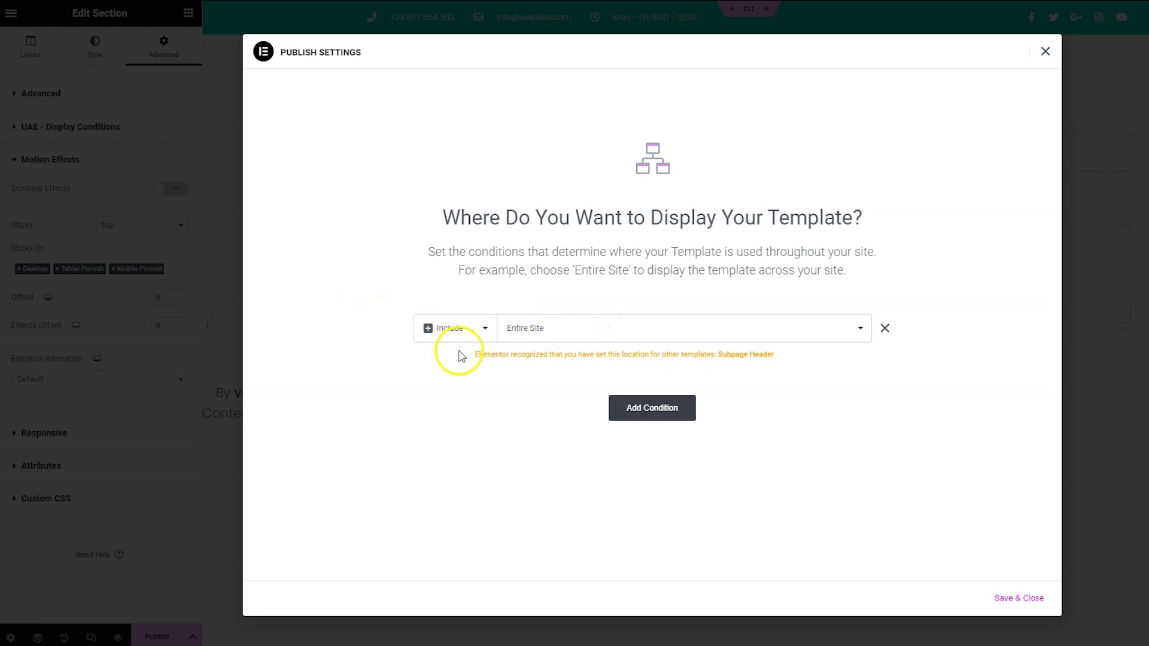
click(481, 354)
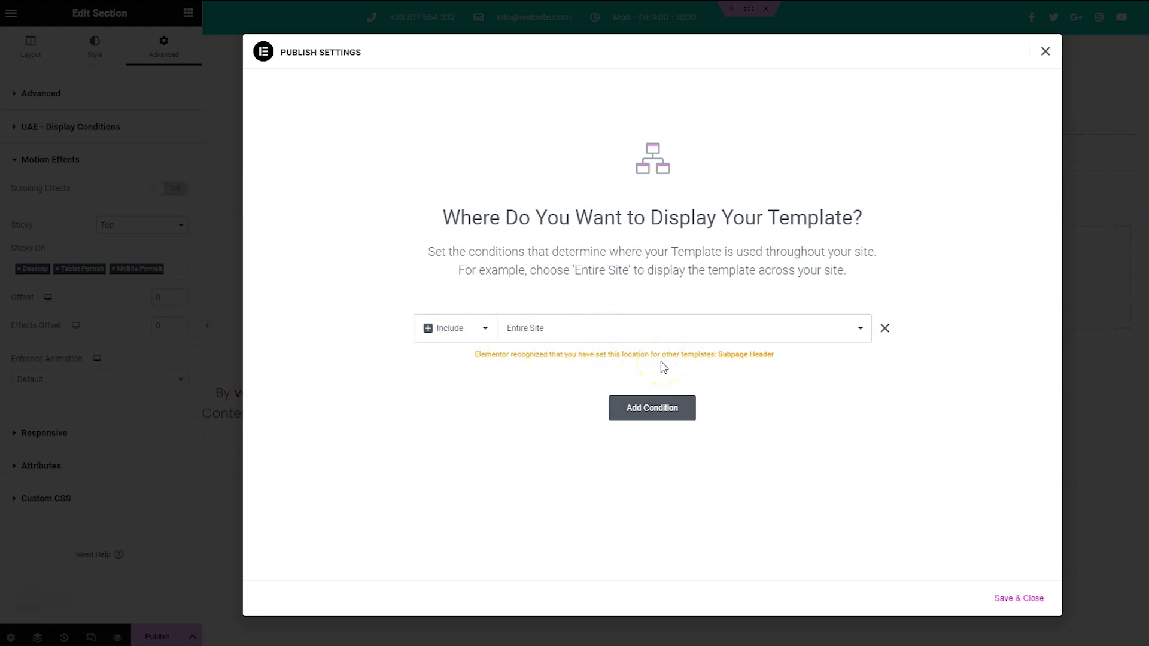
click(600, 329)
click(558, 380)
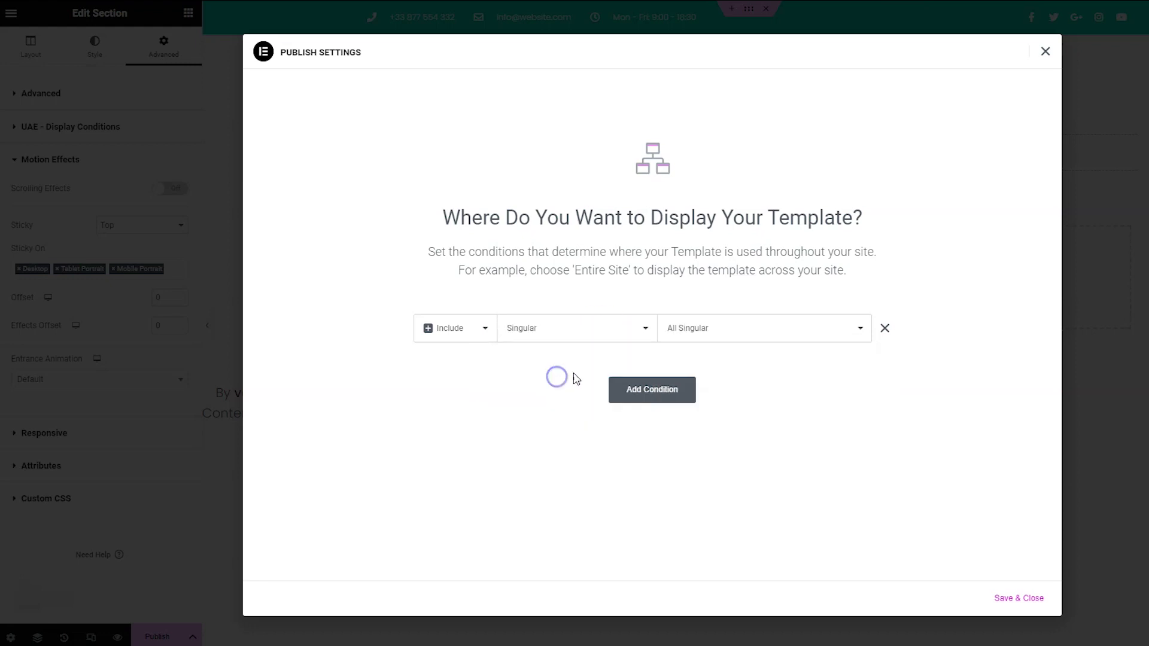
click(730, 329)
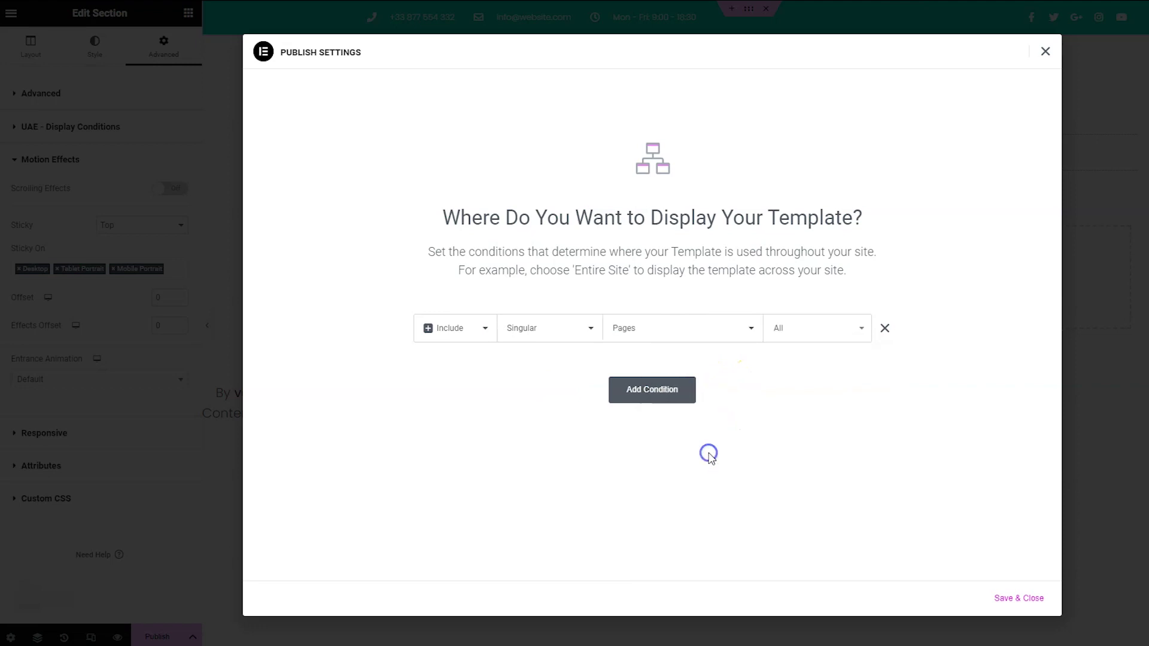
click(800, 332)
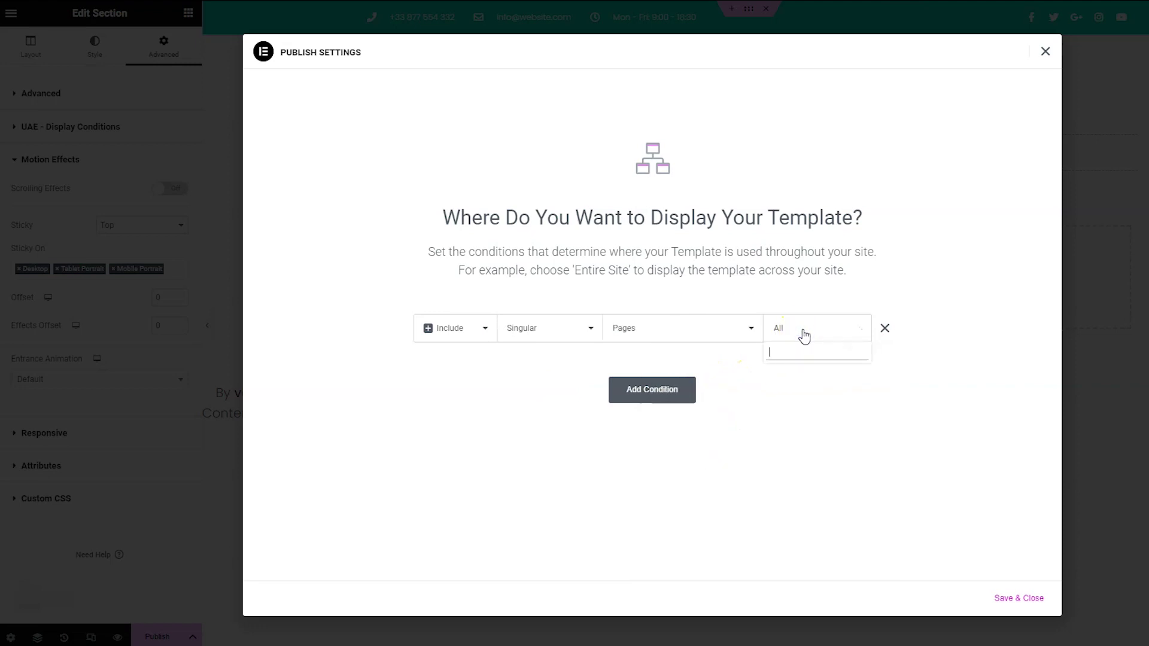
text(test)
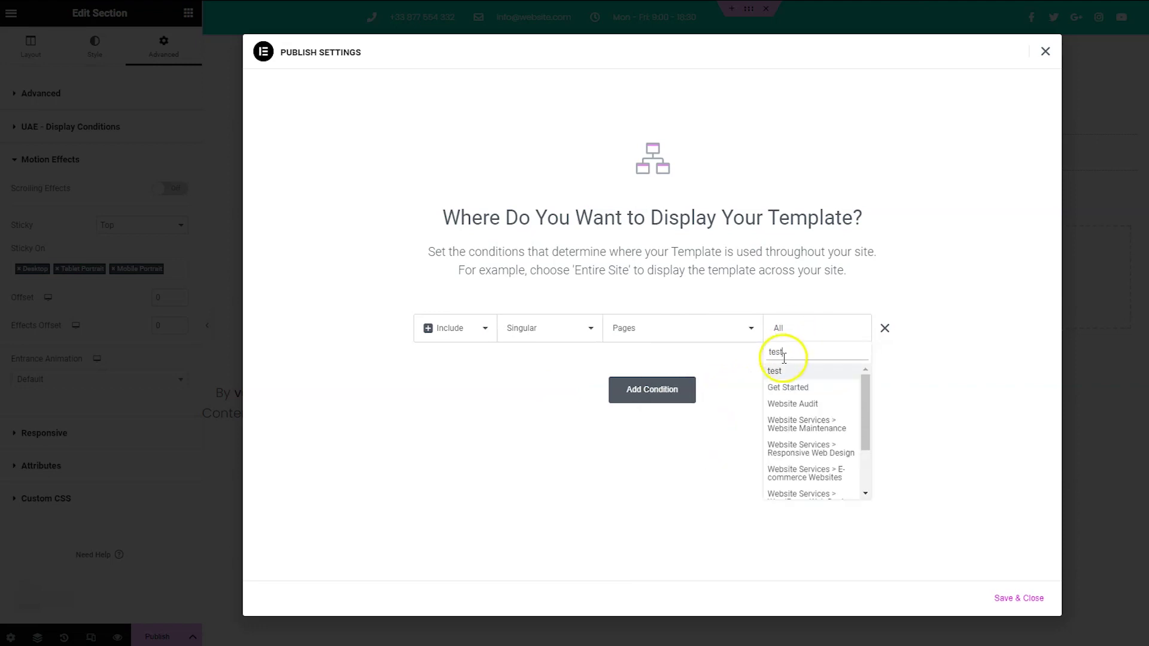
click(785, 374)
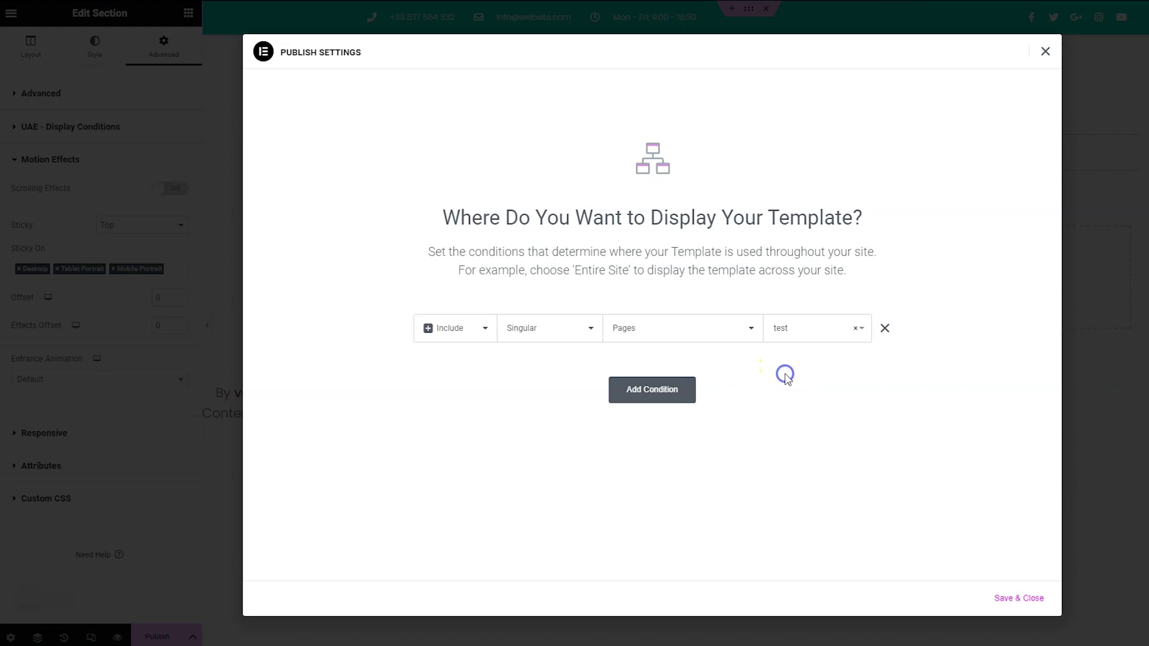
click(999, 598)
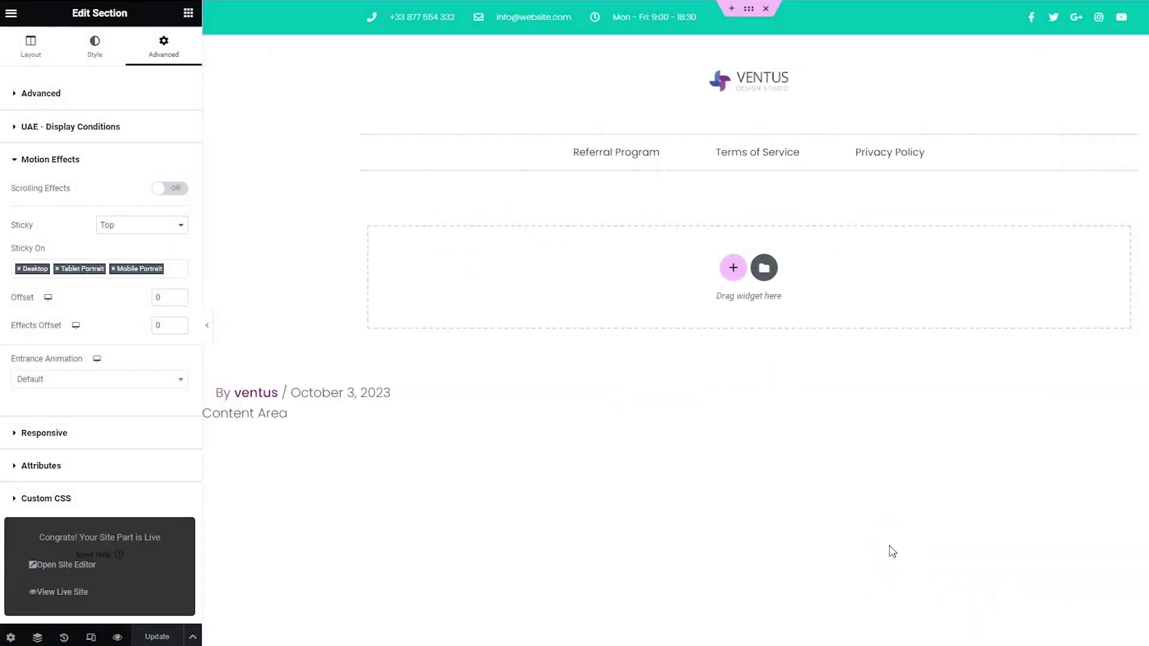
View the live test page showing the new VENTUS header above the default Astra footer
click(836, 503)
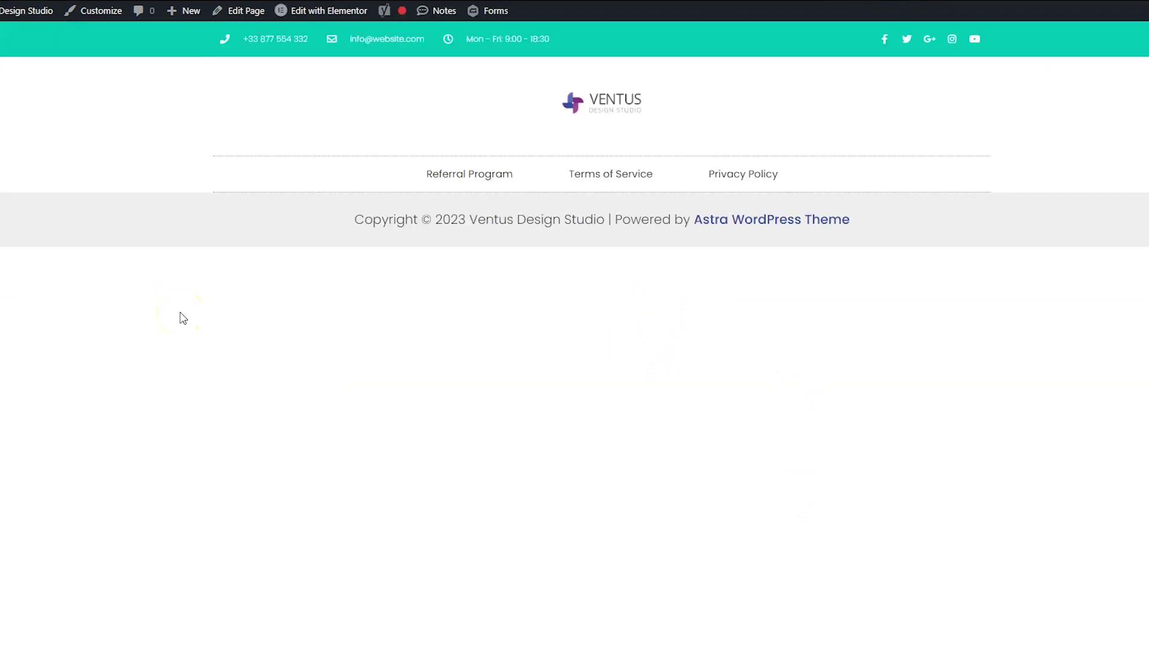
click(595, 105)
mouse_move(299, 15)
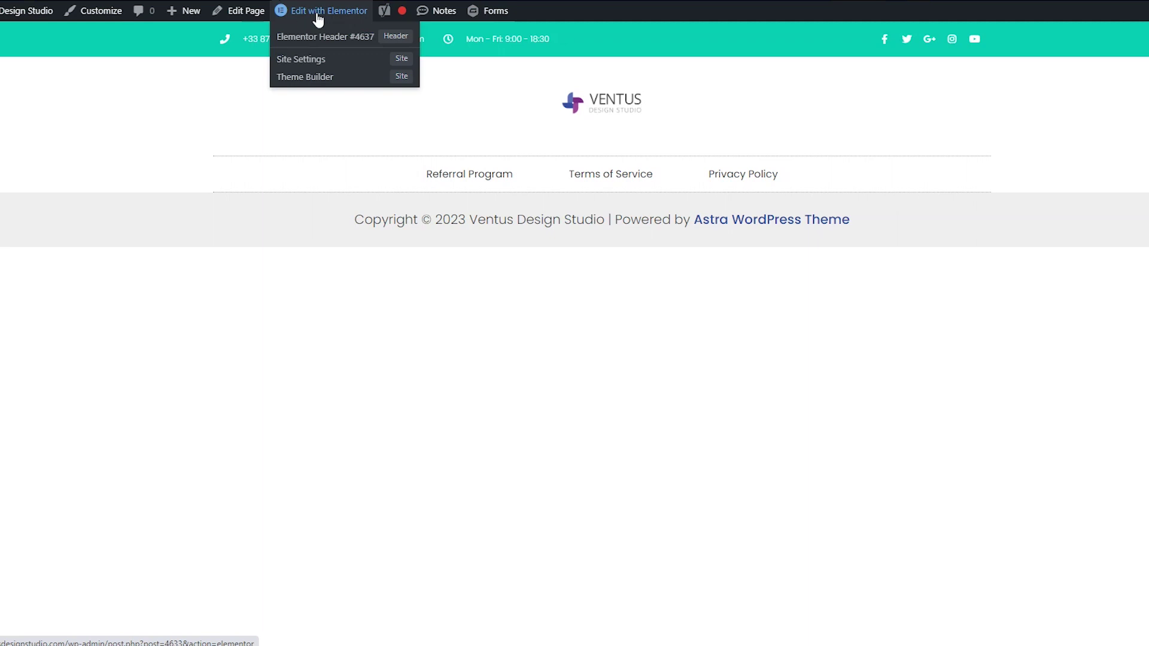
Reopen the Elementor Header #4637 template and review its title in Settings
click(362, 40)
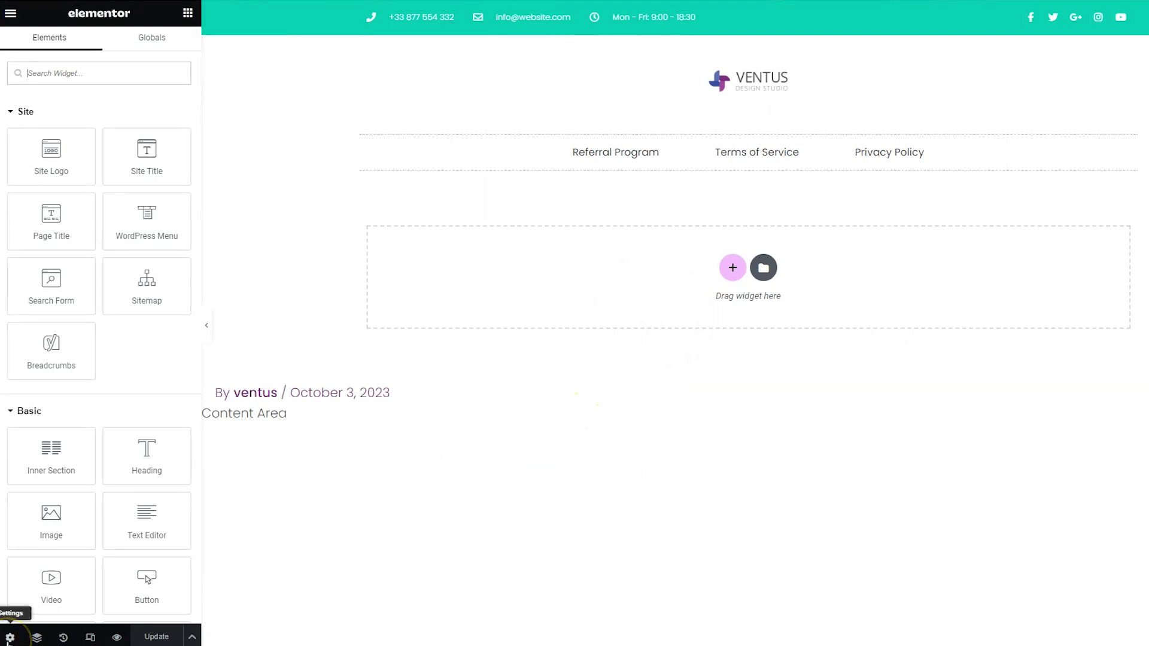
click(9, 638)
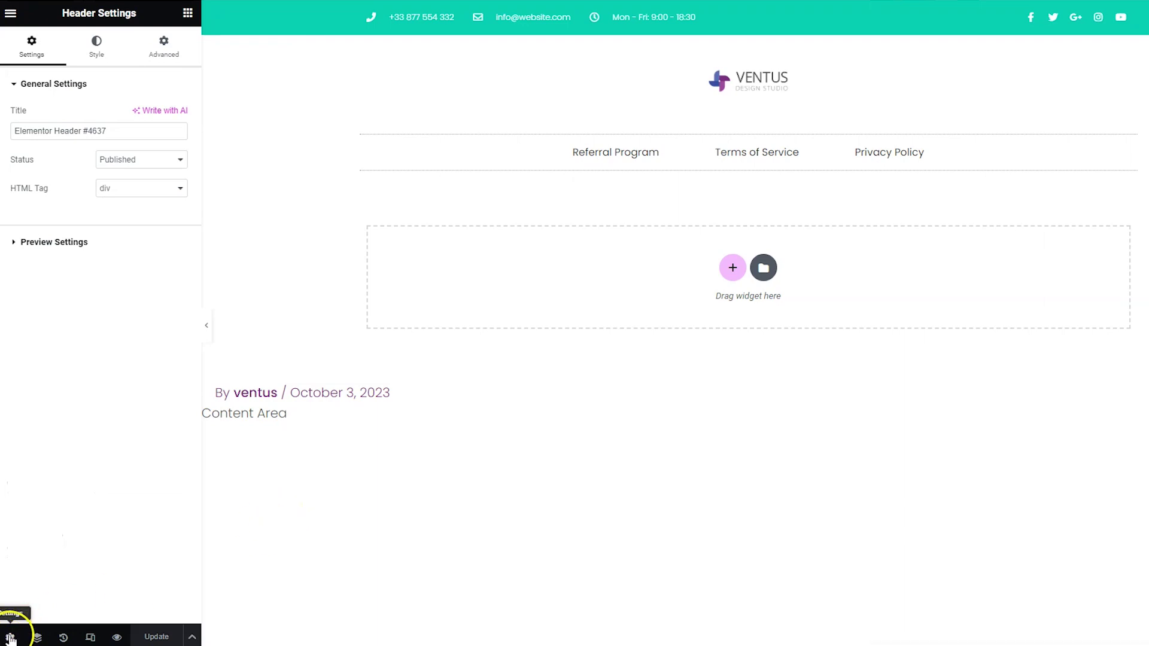
triple_click(62, 132)
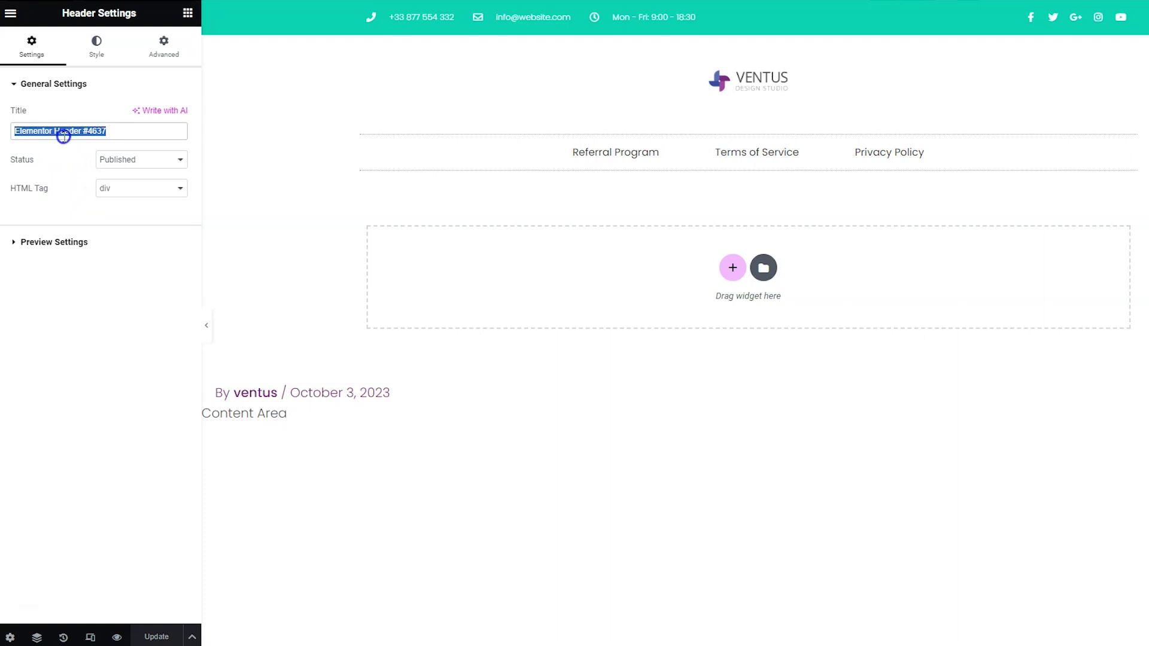
click(10, 13)
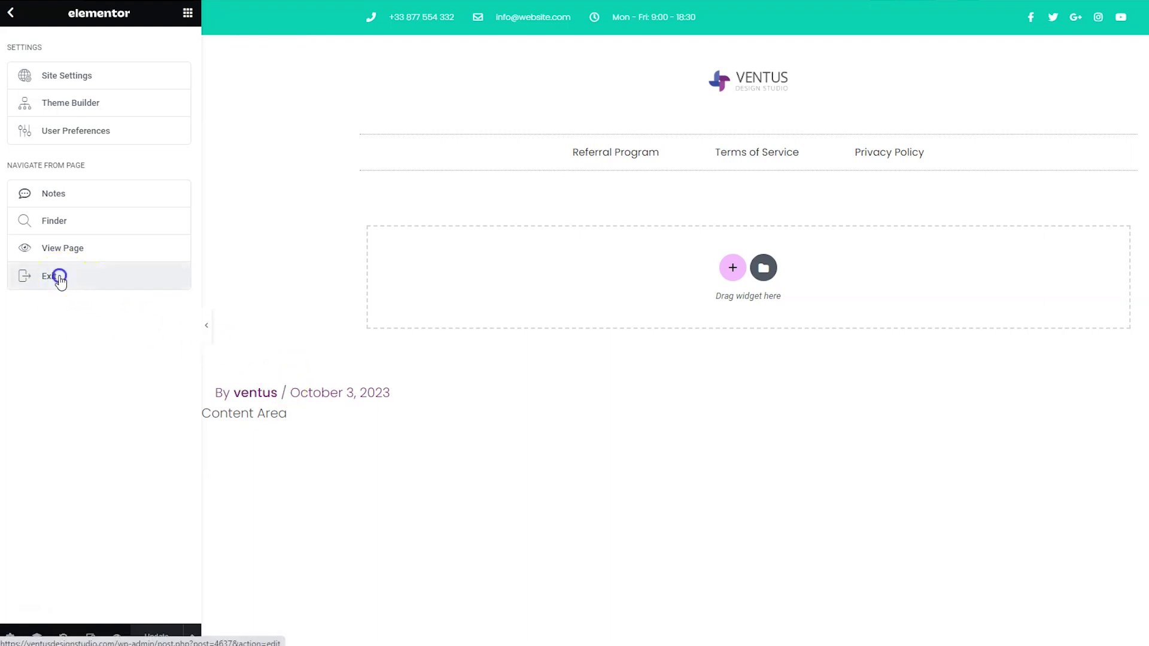
Exit the editor and start a new site part from the Theme Builder
click(59, 277)
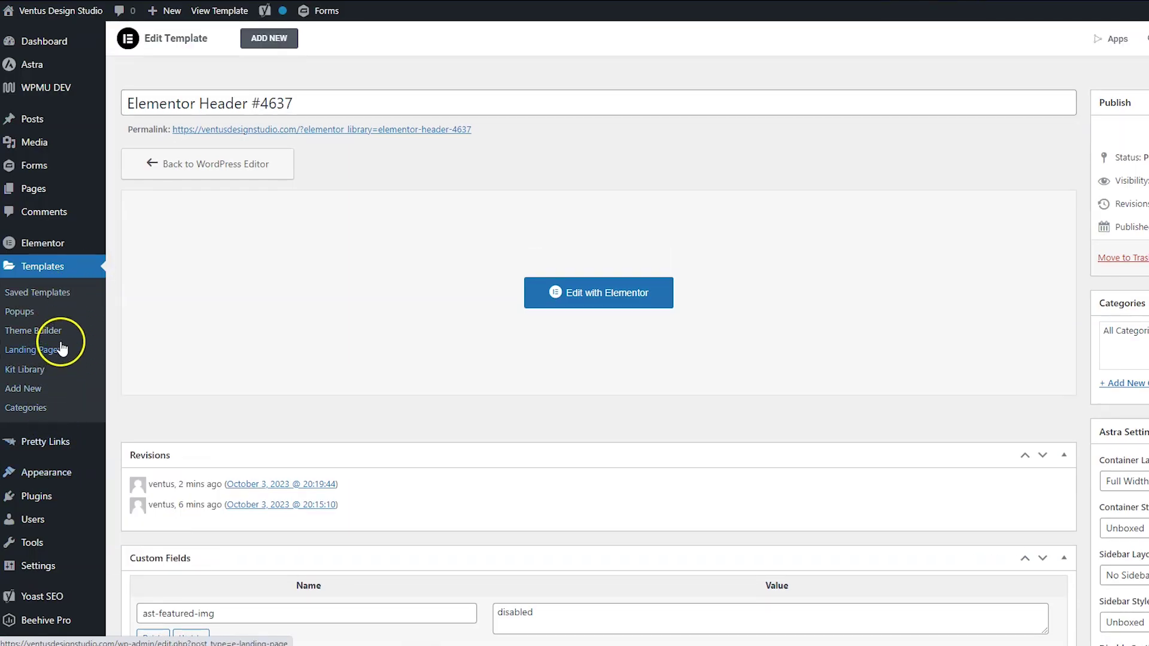
click(59, 338)
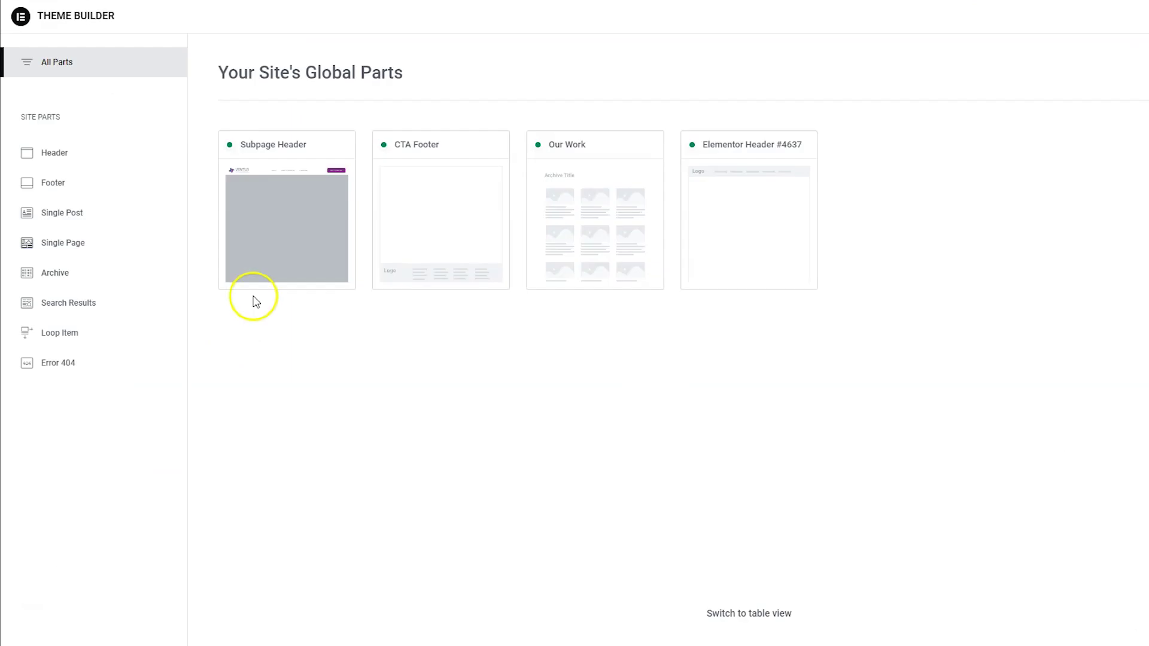
mouse_move(726, 195)
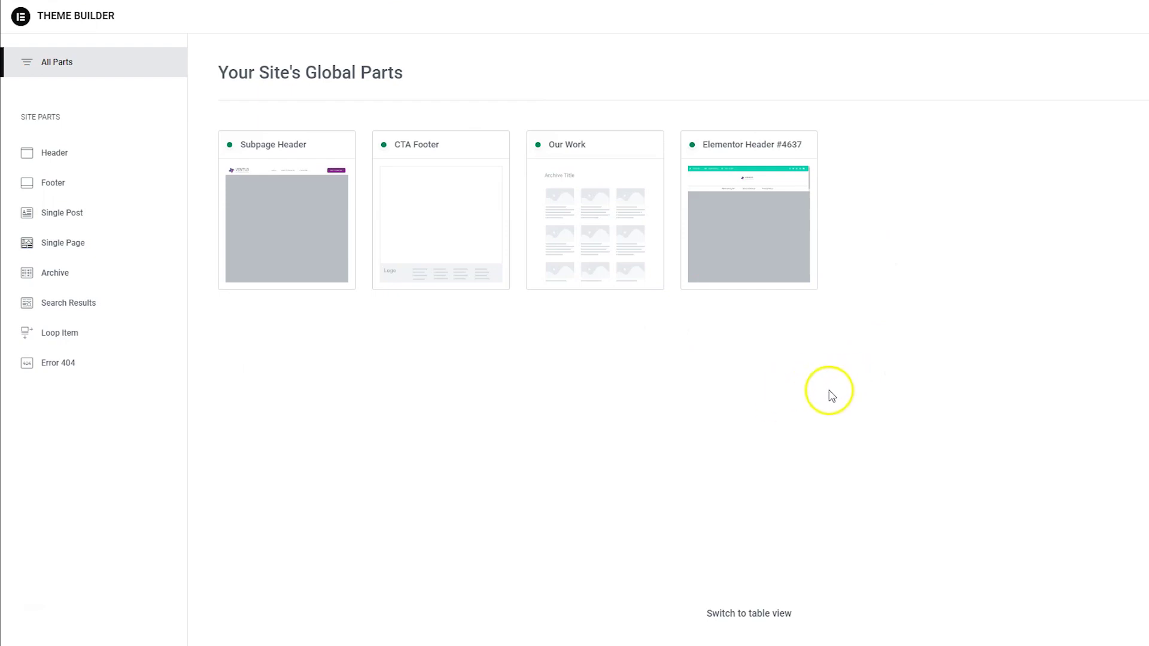
click(1076, 75)
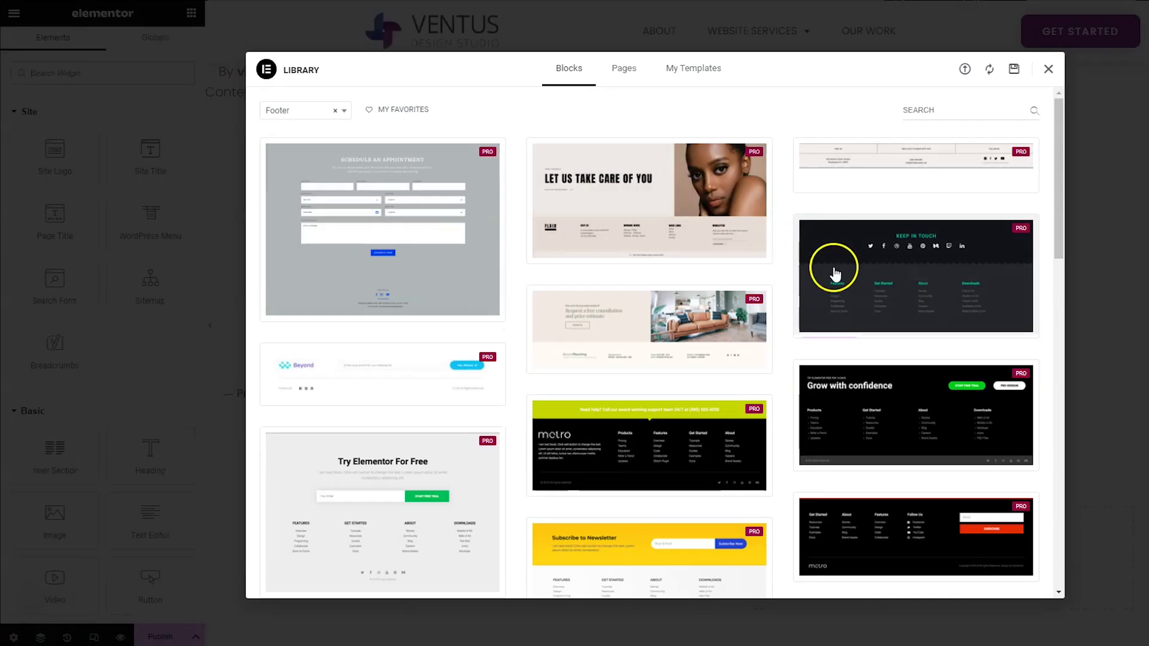
Insert the dark Keep in Touch footer block with social icons into the footer template
mouse_move(828, 334)
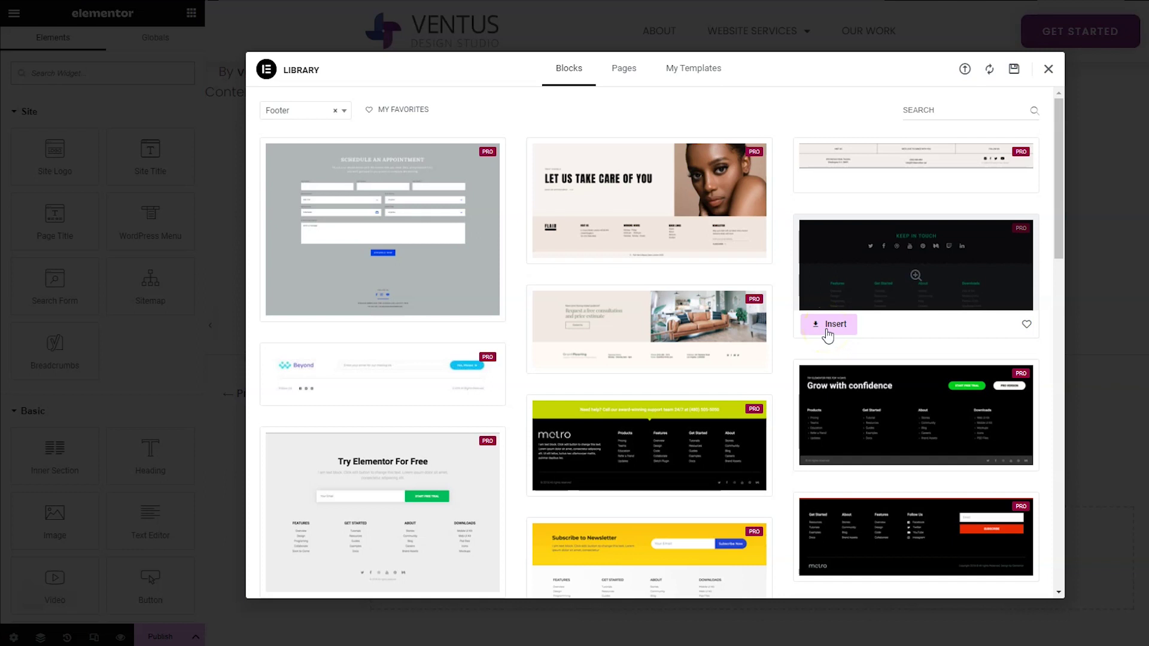
click(830, 324)
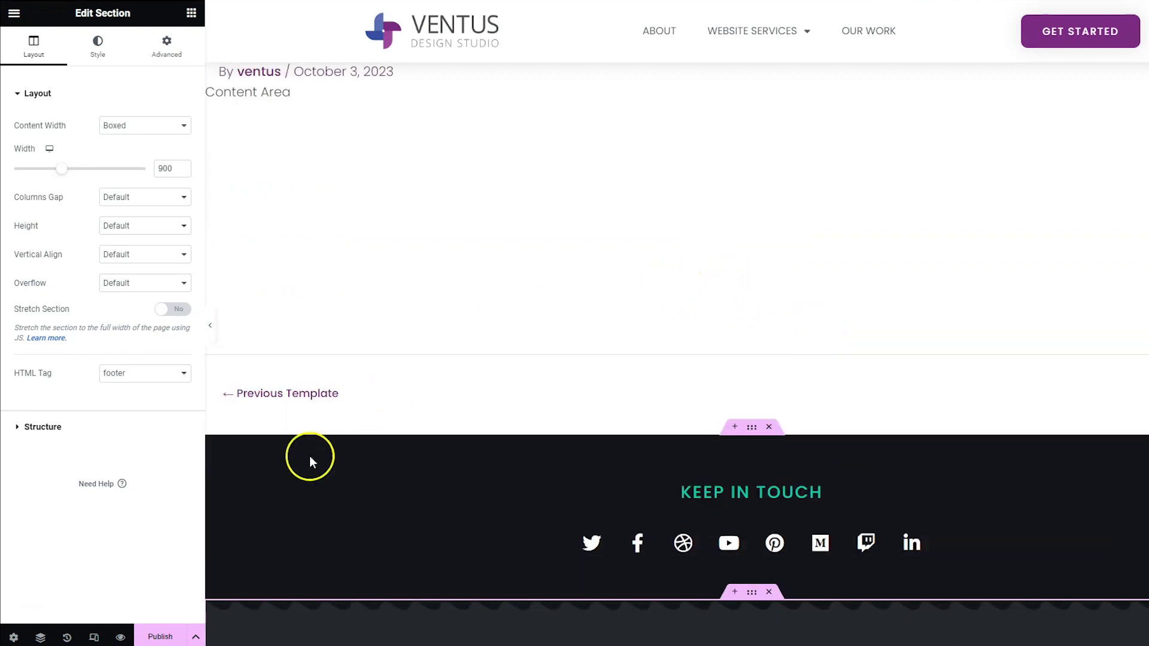
Add an Include > Singular > Pages display condition to the footer
click(195, 640)
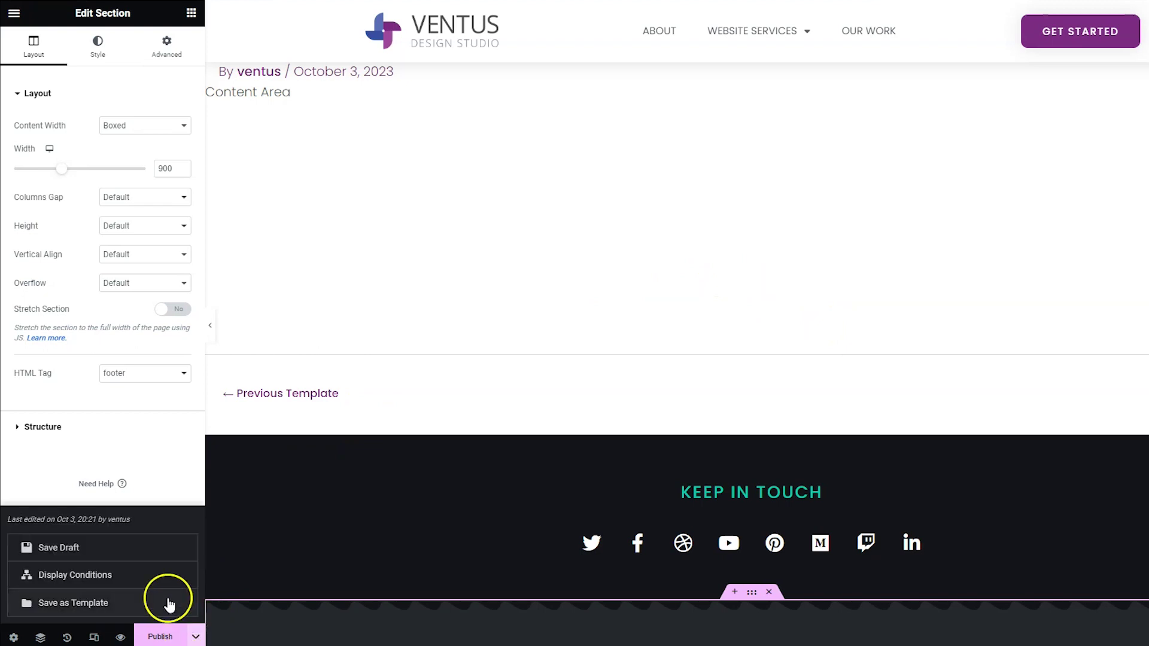
click(163, 579)
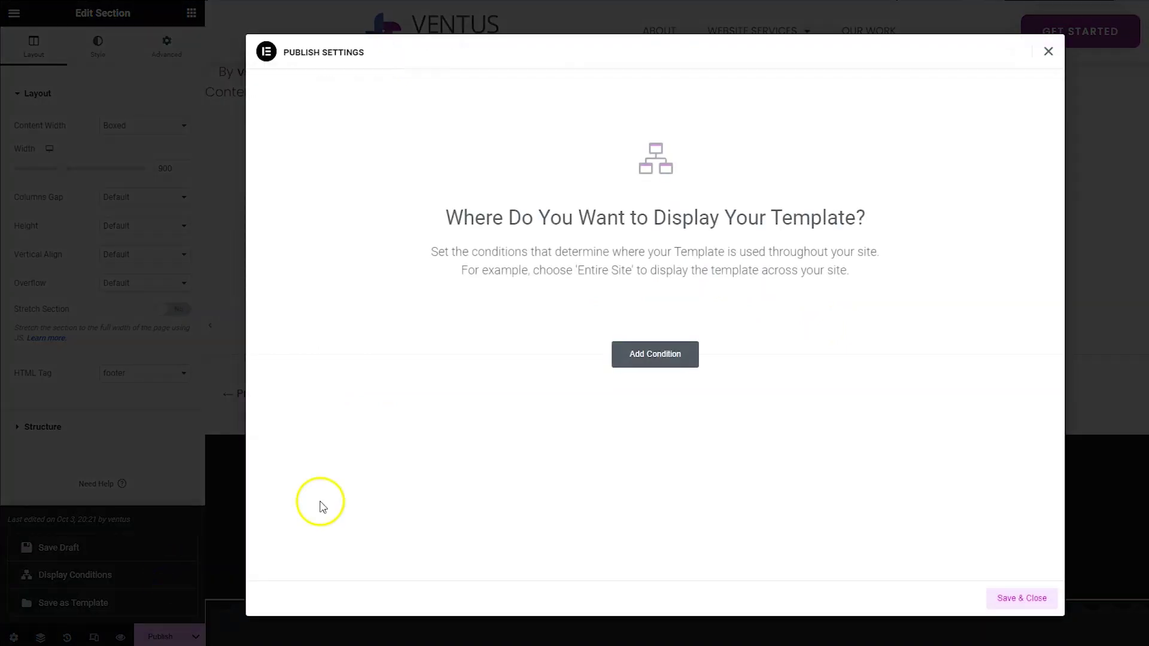
click(676, 349)
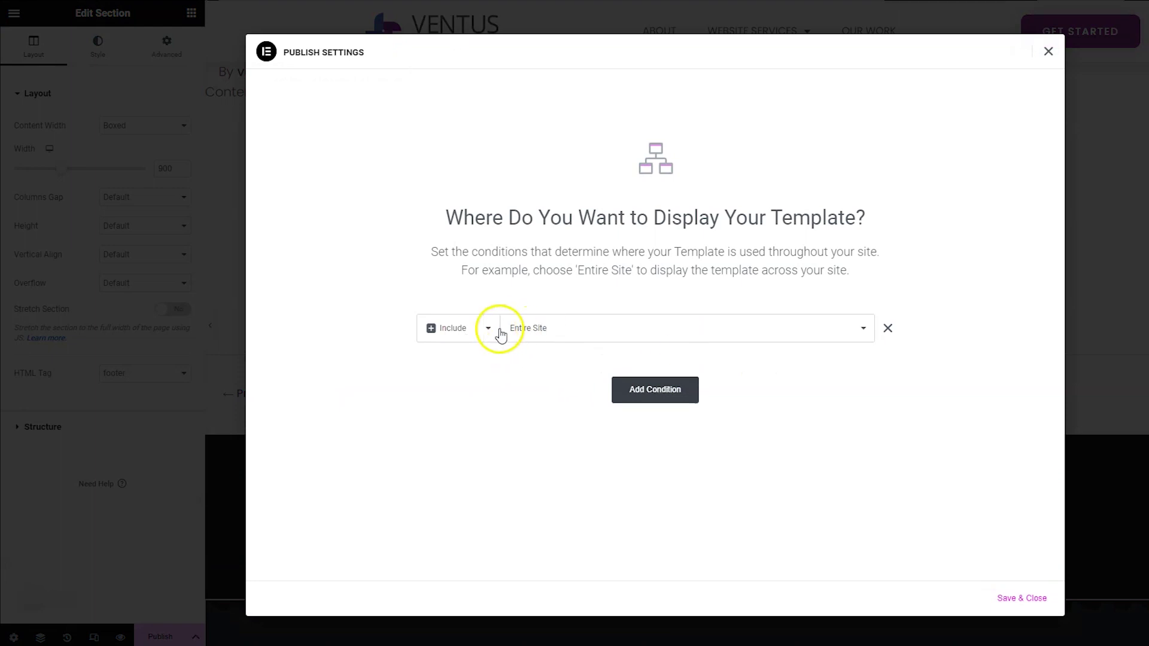
click(551, 329)
click(542, 378)
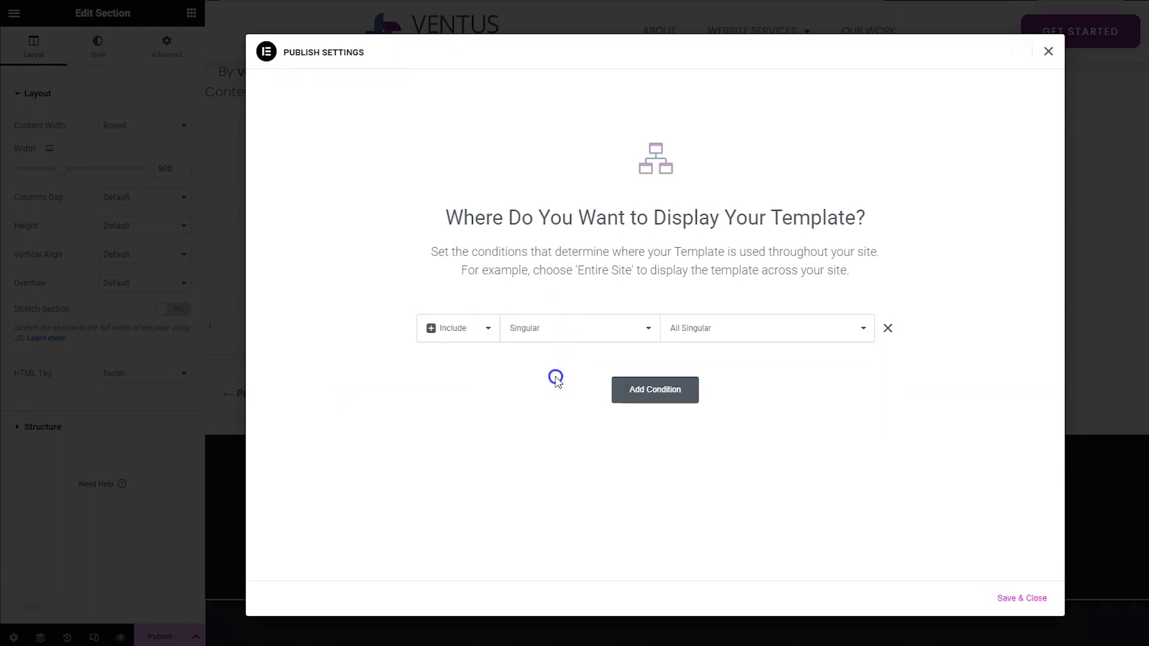
click(724, 330)
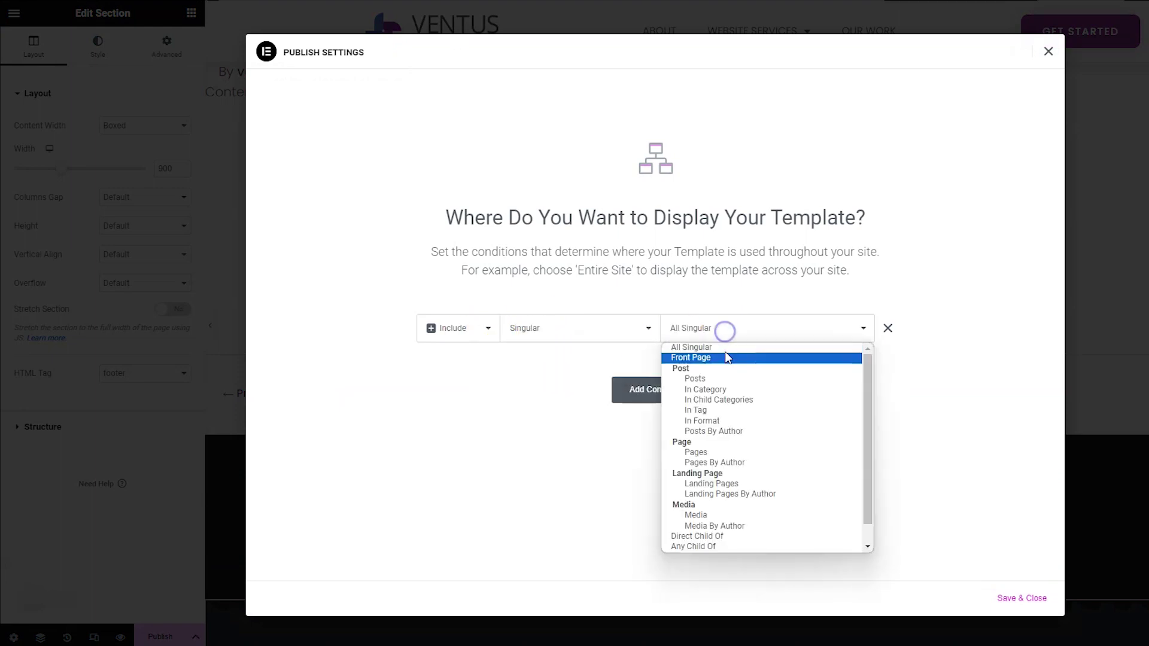
click(728, 452)
Limit the condition to the page named 'test' and save to publish the footer
click(841, 339)
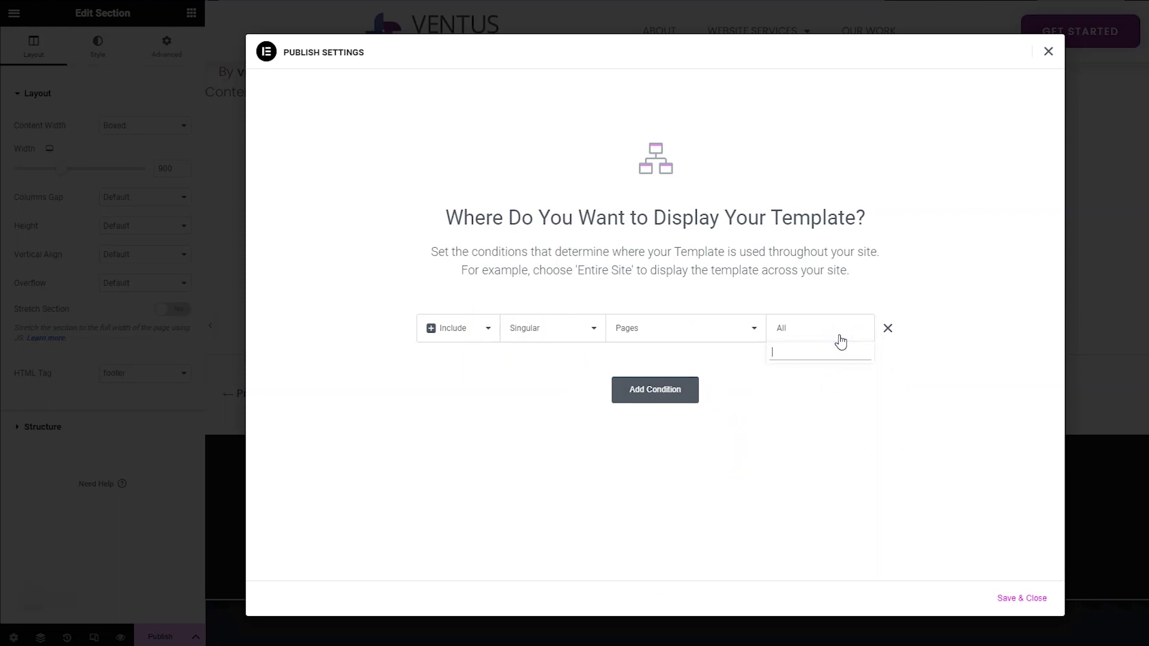
click(849, 429)
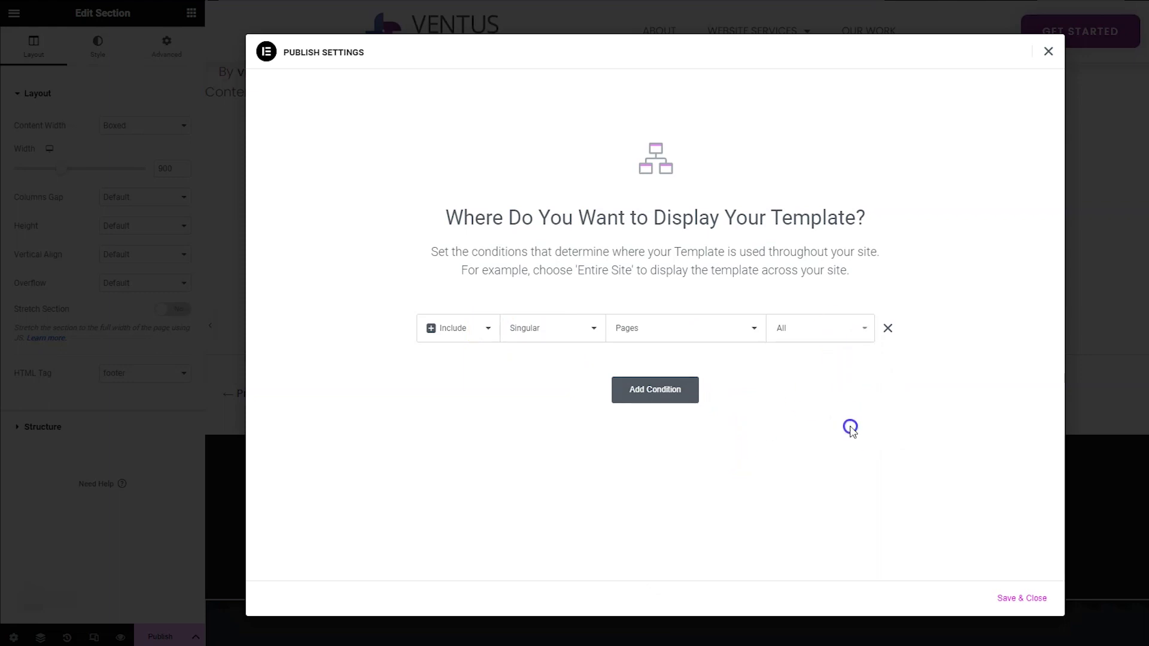
click(846, 341)
text(test)
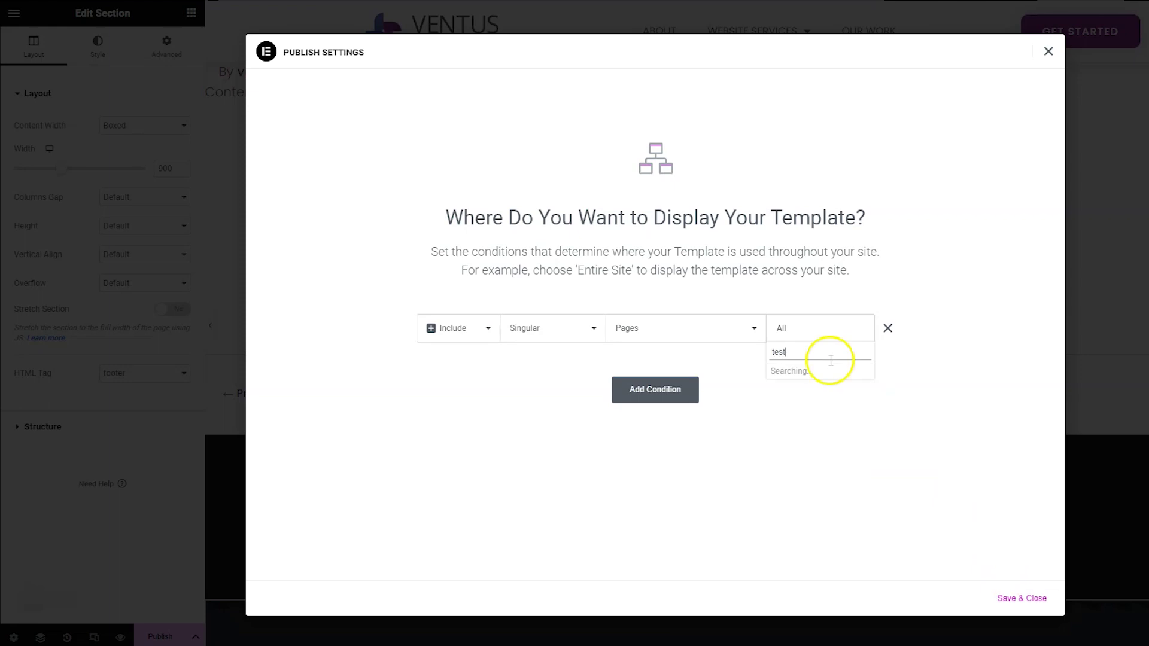
click(823, 370)
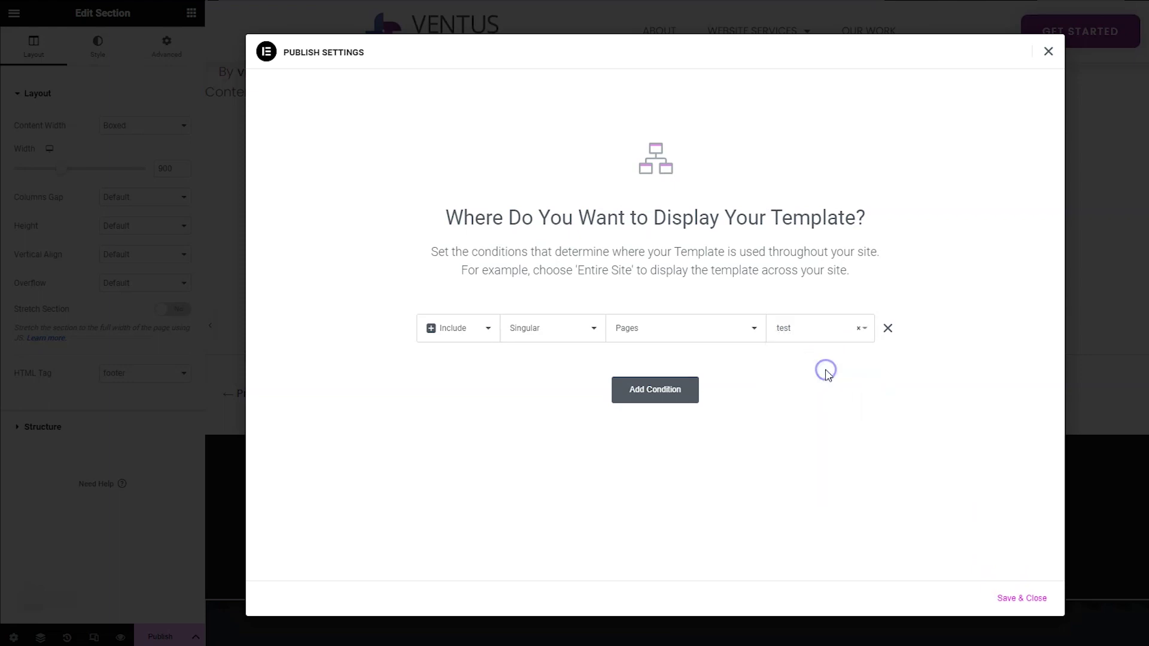
click(1033, 597)
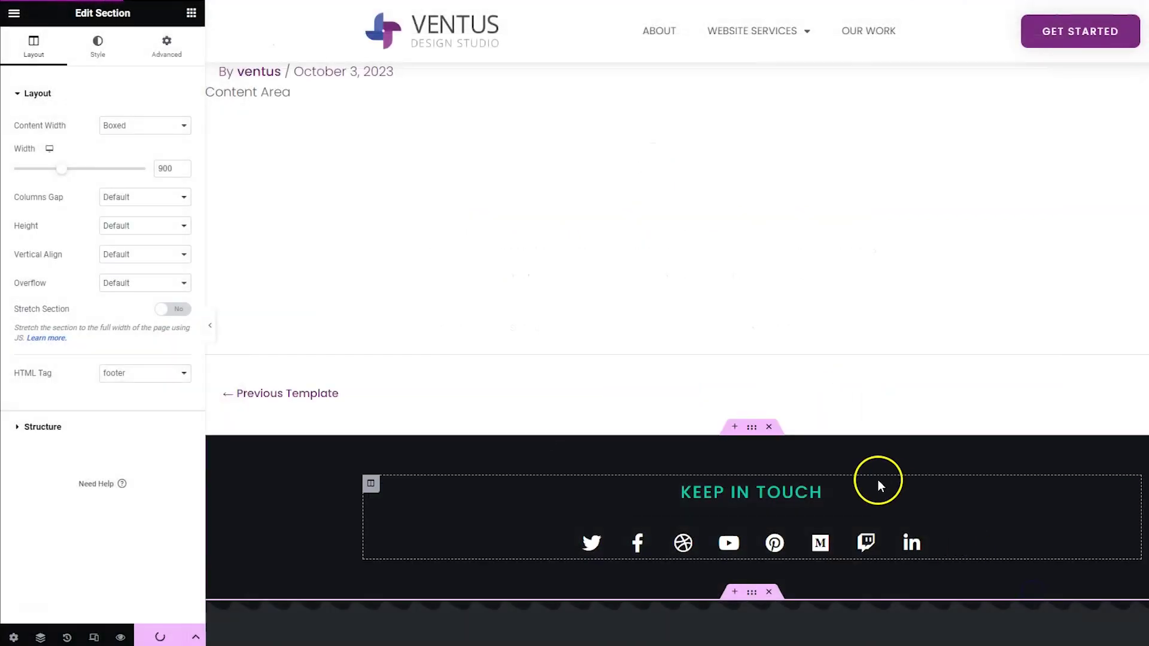
Exit the editor and view the live test page from the All Pages list
click(24, 17)
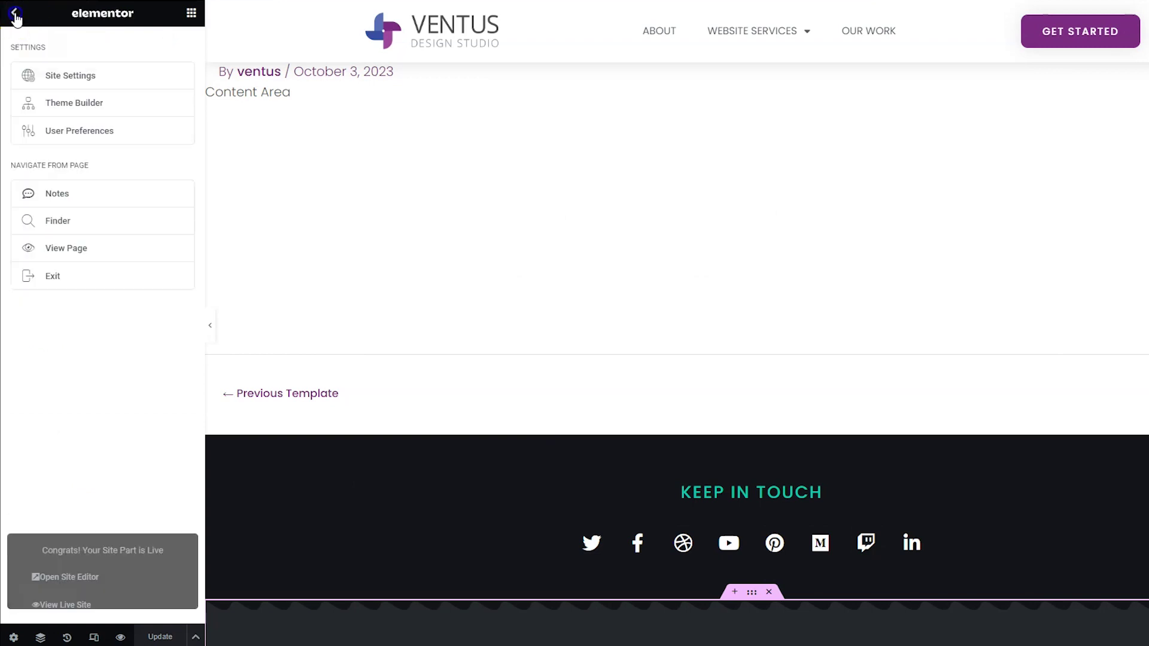
click(82, 285)
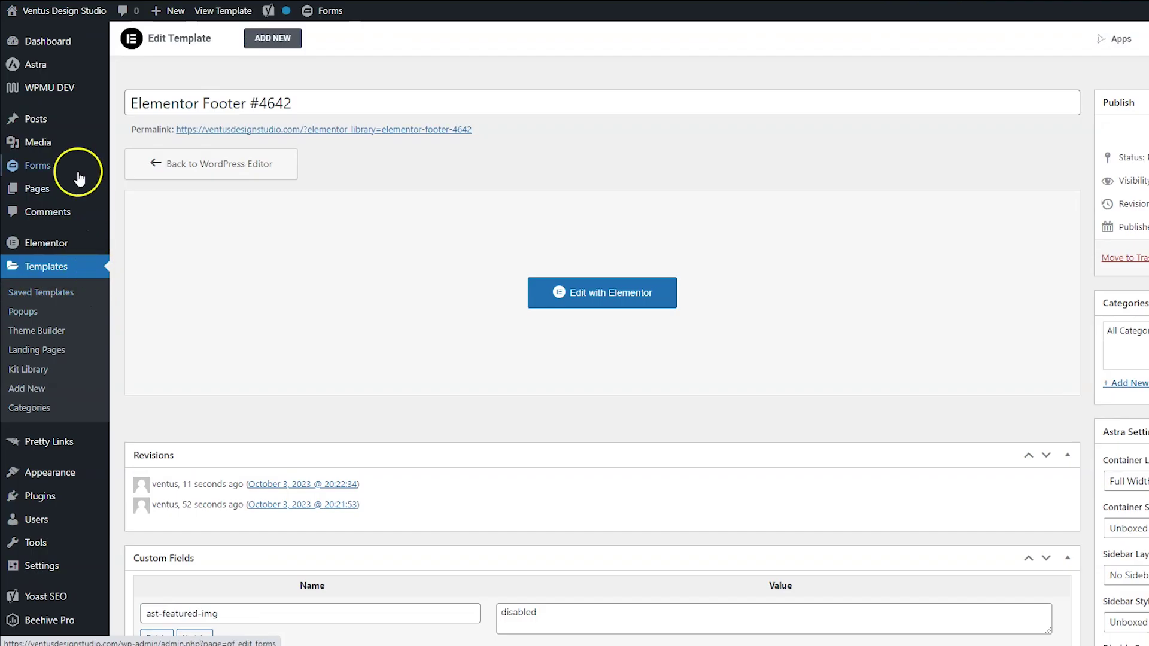
click(74, 191)
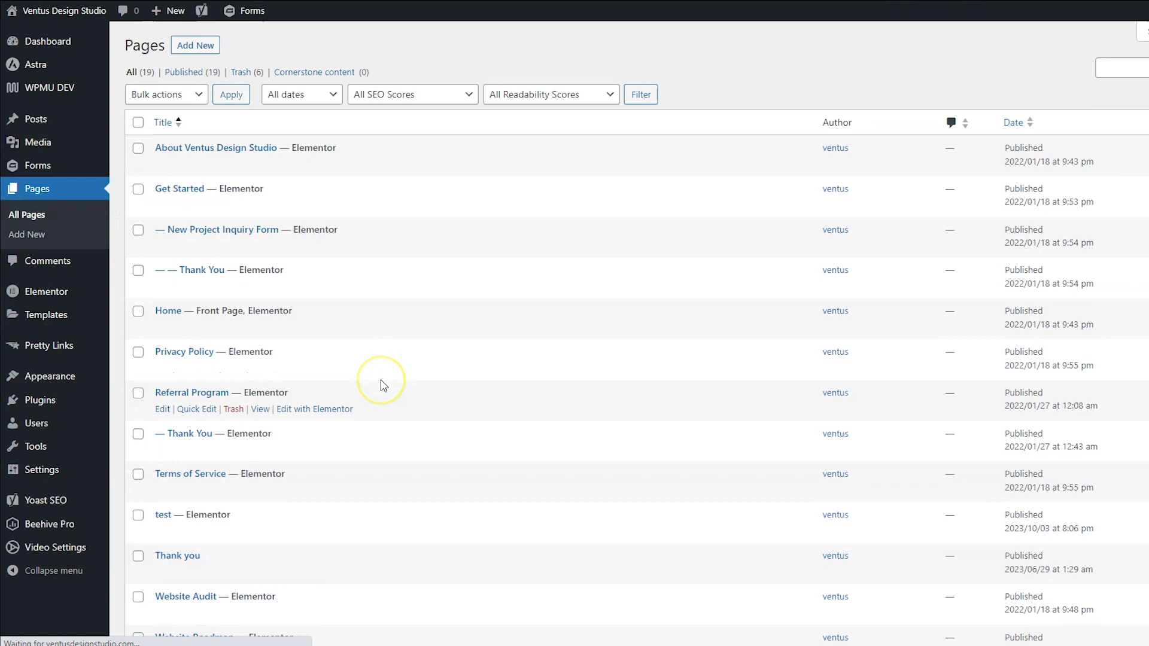
scroll(365, 388, down, 4)
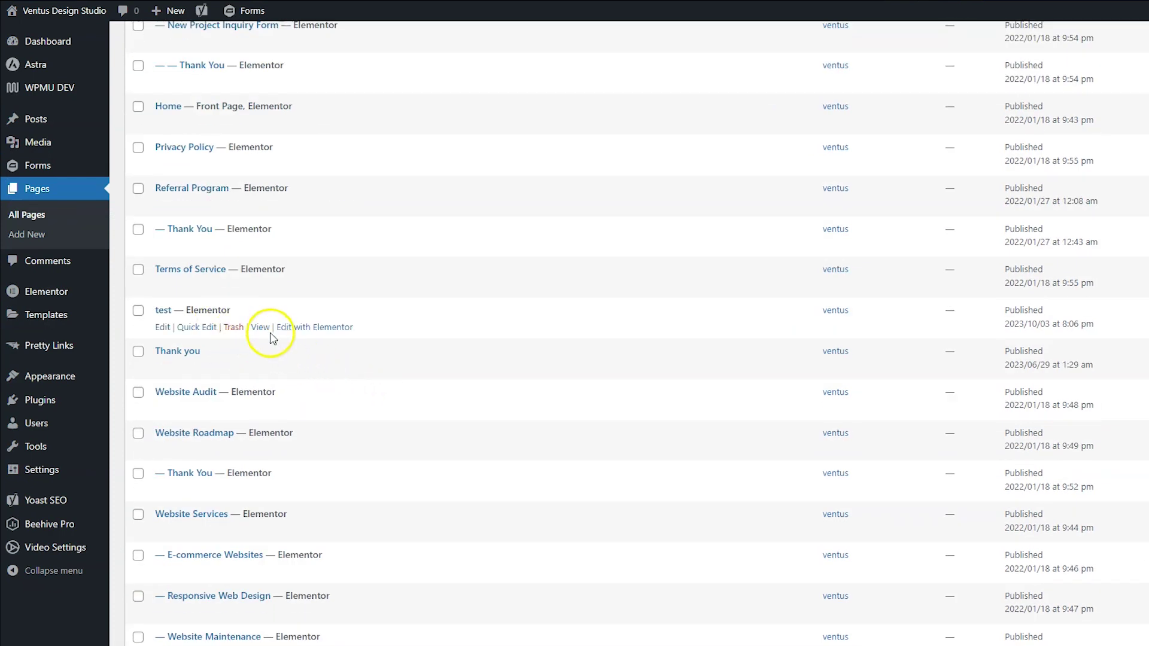
click(260, 327)
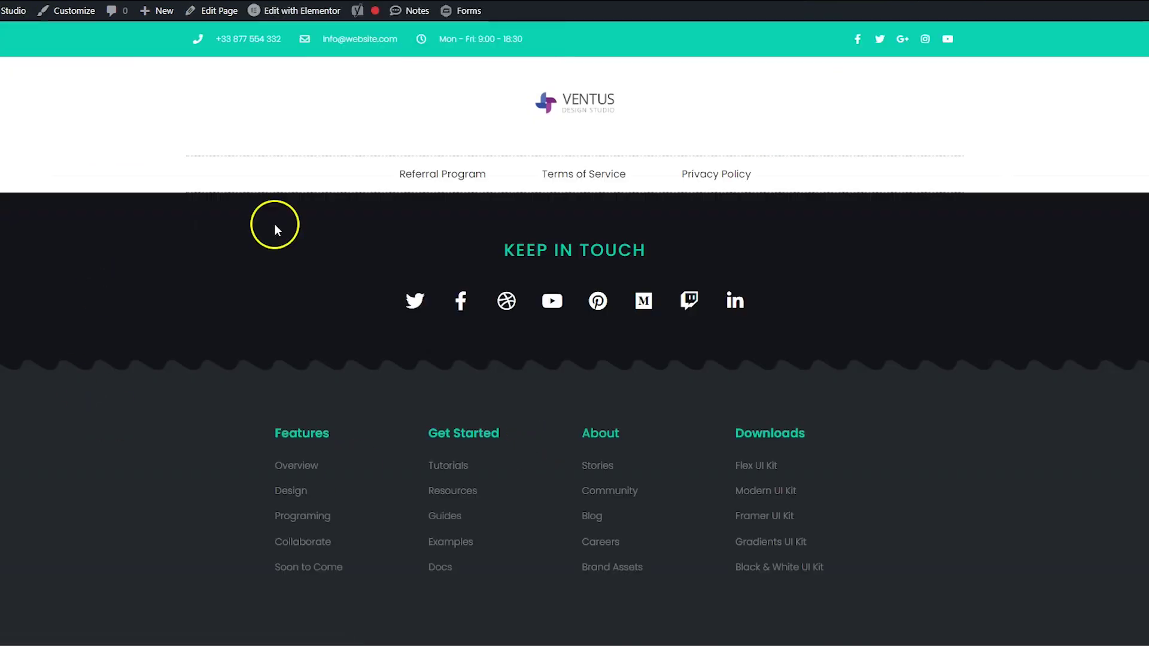
Load the home page via the Ventus logo and scroll to its original purple footer
click(608, 117)
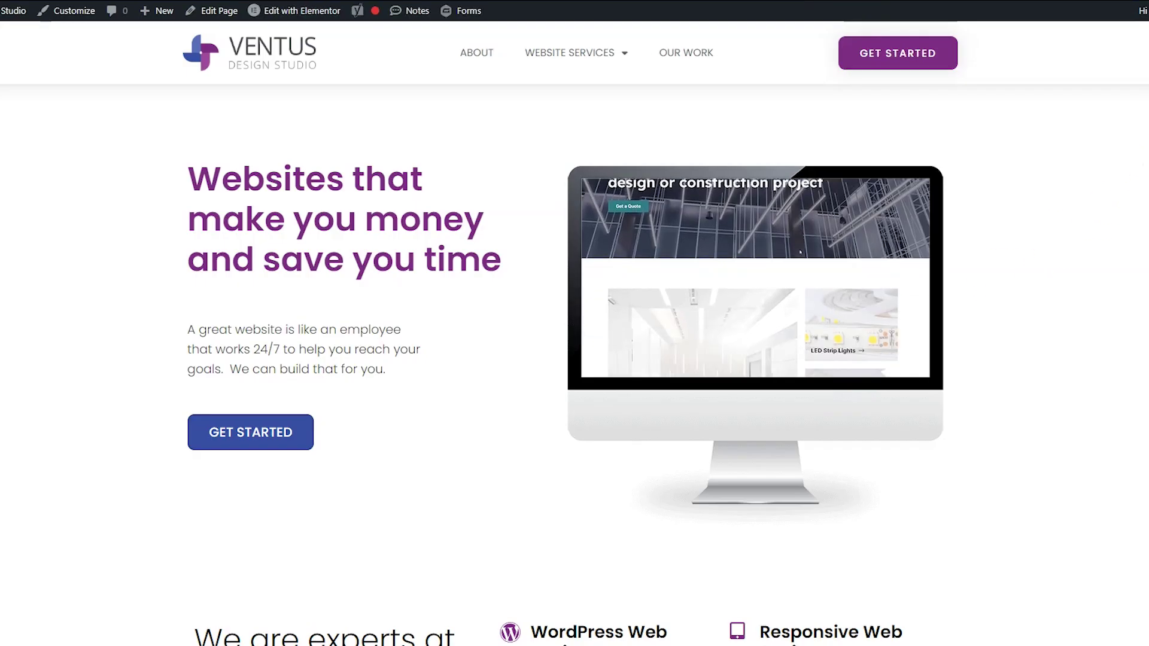
scroll(1119, 230, down, 15)
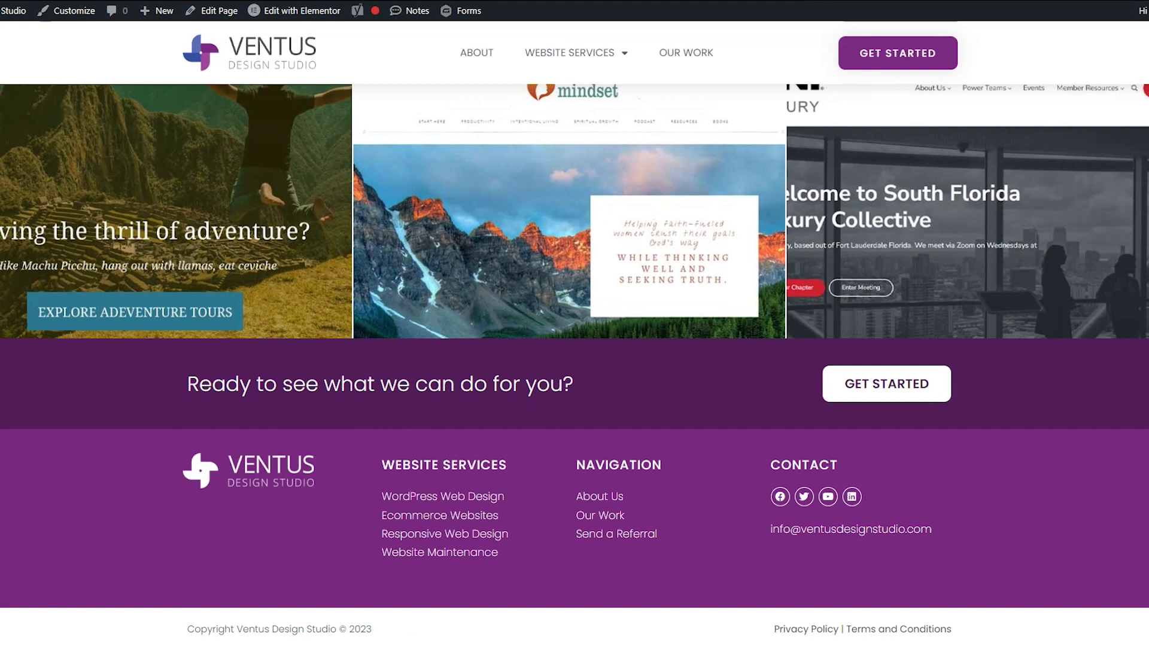